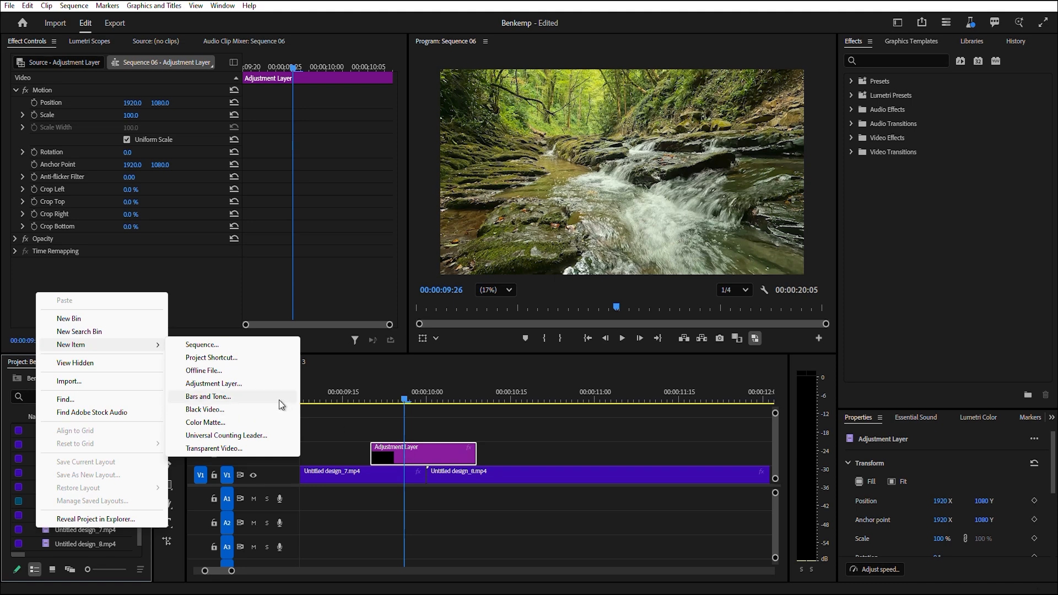
Duplicate the existing adjustment layer onto track V3 directly above the original on V2.
{"action": "left_click", "coordinate": [214, 384]}
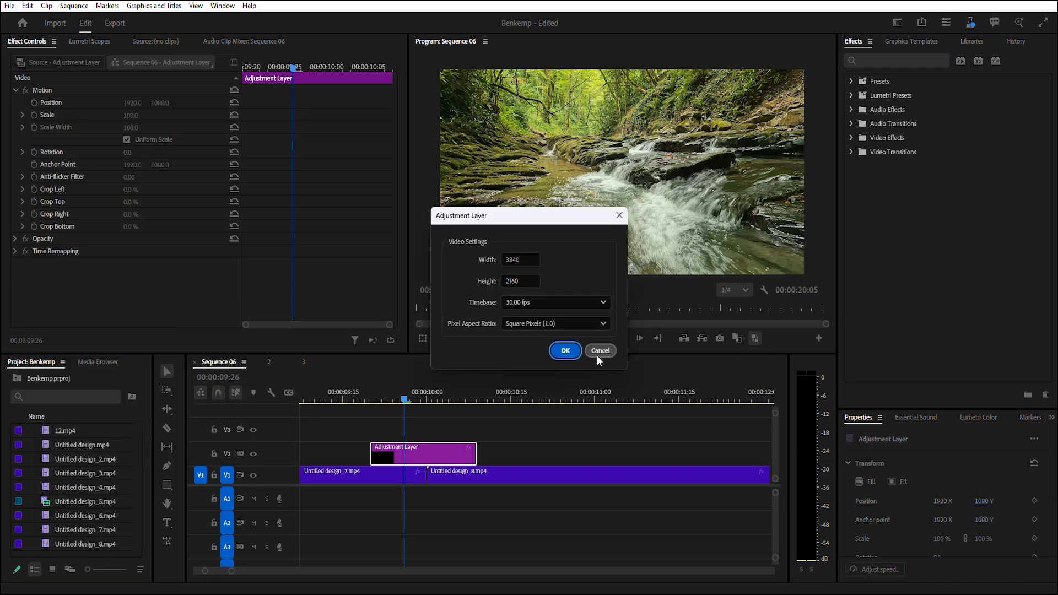
{"action": "left_click", "coordinate": [598, 353]}
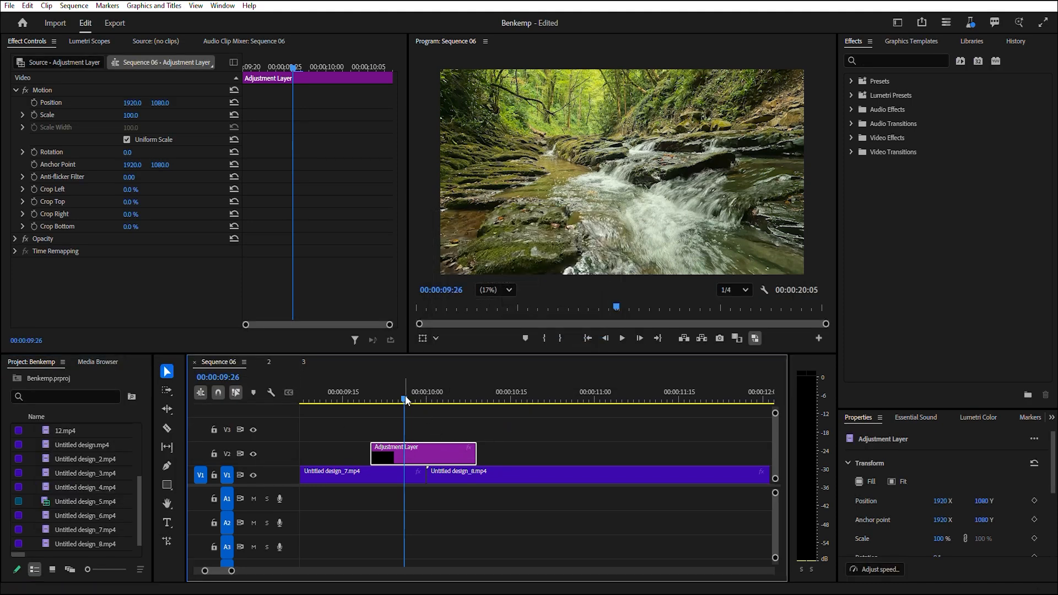
{"action": "left_click_drag", "start_coordinate": [406, 399], "coordinate": [433, 440]}
{"action": "key", "text": "Up"}
{"action": "key", "text": "Up"}
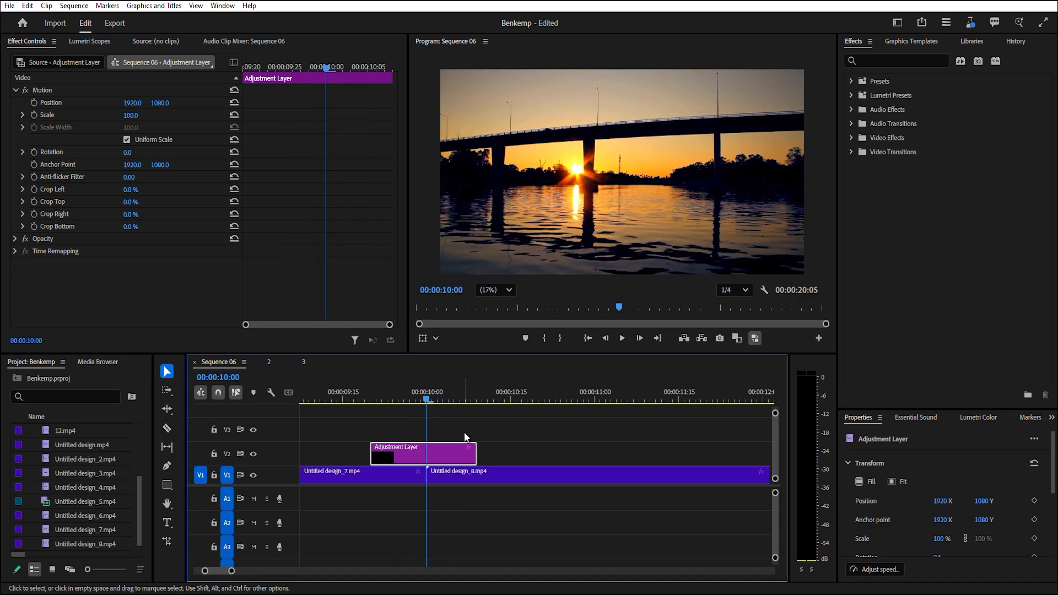
{"action": "left_click_drag", "start_coordinate": [418, 456], "coordinate": [426, 434]}
{"action": "left_click_drag", "start_coordinate": [381, 402], "coordinate": [398, 403]}
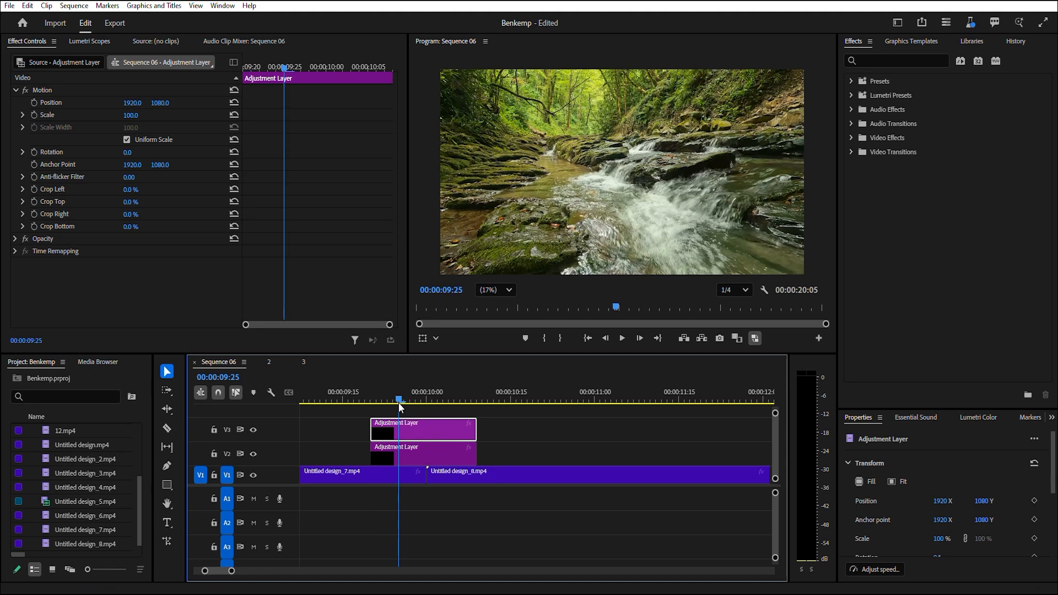
Search the effects for Replicate and apply it to the adjustment layer on V2.
{"action": "left_click", "coordinate": [395, 444]}
{"action": "left_click", "coordinate": [884, 63]}
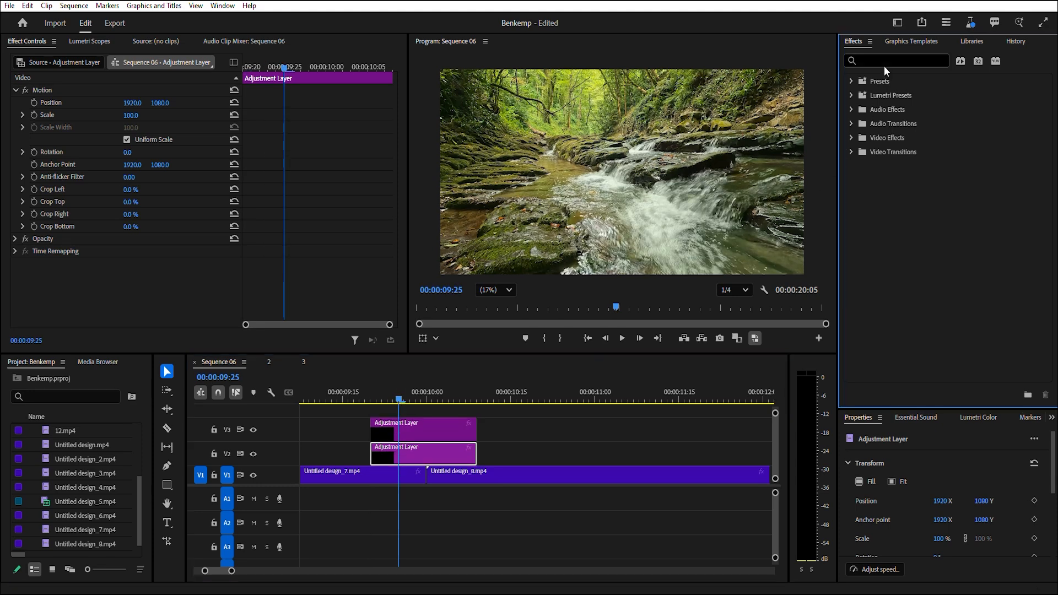
{"action": "type", "text": "repli"}
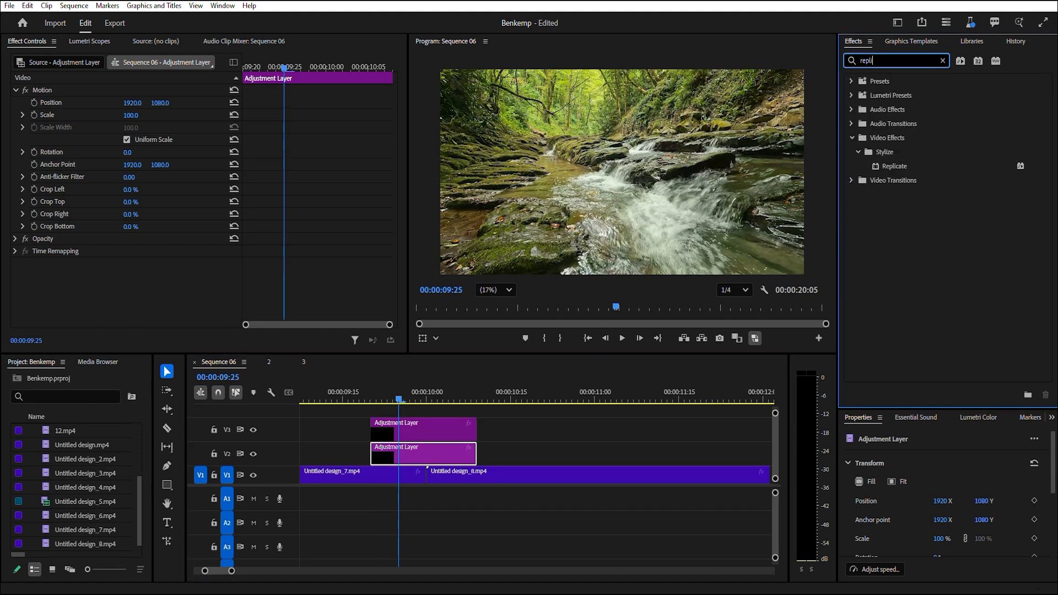
{"action": "left_click_drag", "start_coordinate": [893, 166], "coordinate": [406, 459]}
Set the Replicate effect's Count to 3 on the V2 adjustment layer.
{"action": "left_click", "coordinate": [395, 472]}
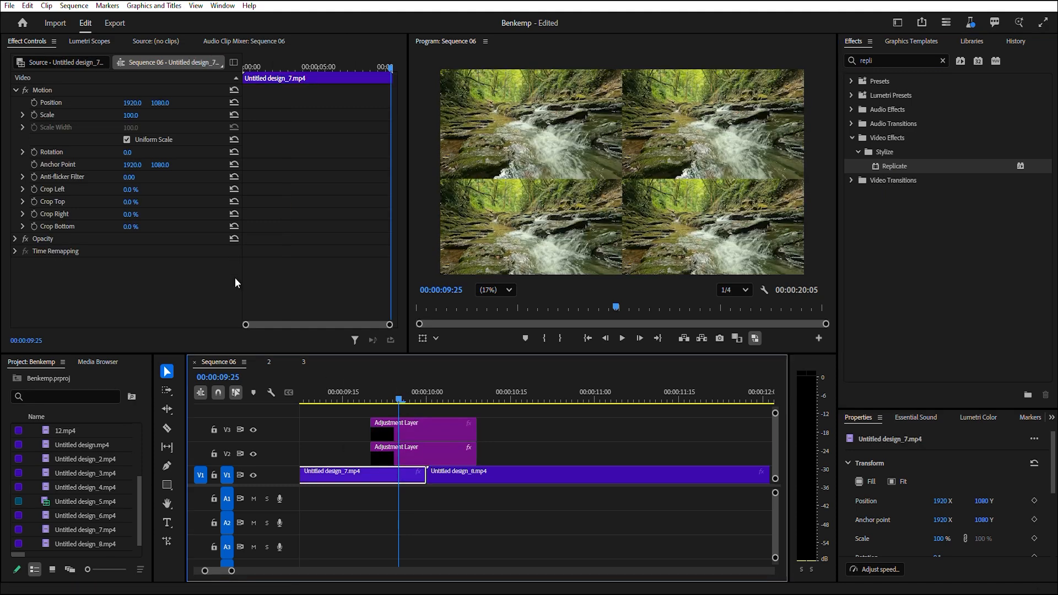
{"action": "left_click_drag", "start_coordinate": [127, 154], "coordinate": [136, 154]}
{"action": "left_click", "coordinate": [397, 458]}
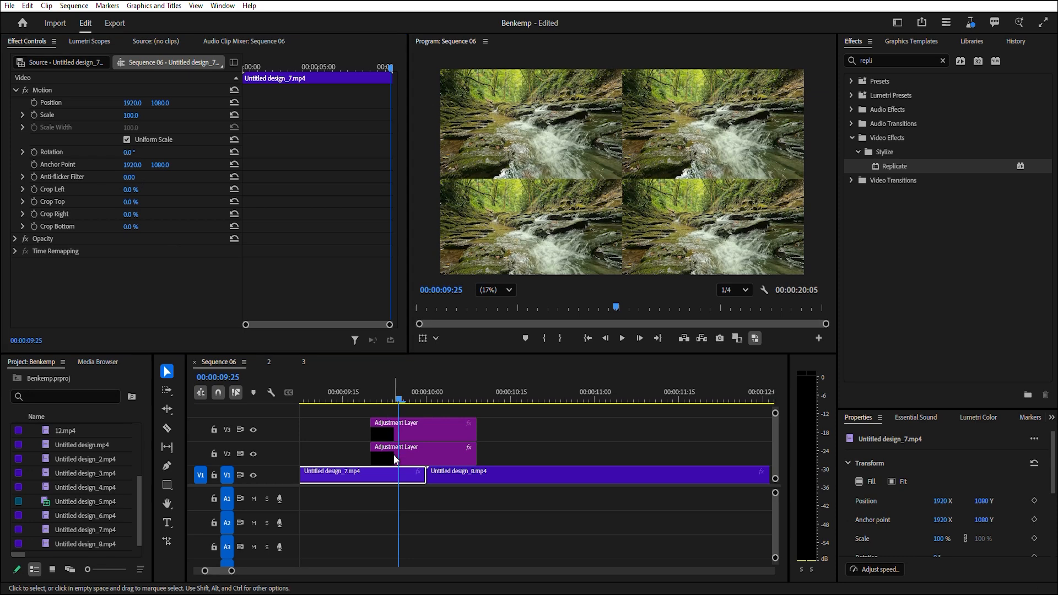
{"action": "left_click", "coordinate": [127, 288]}
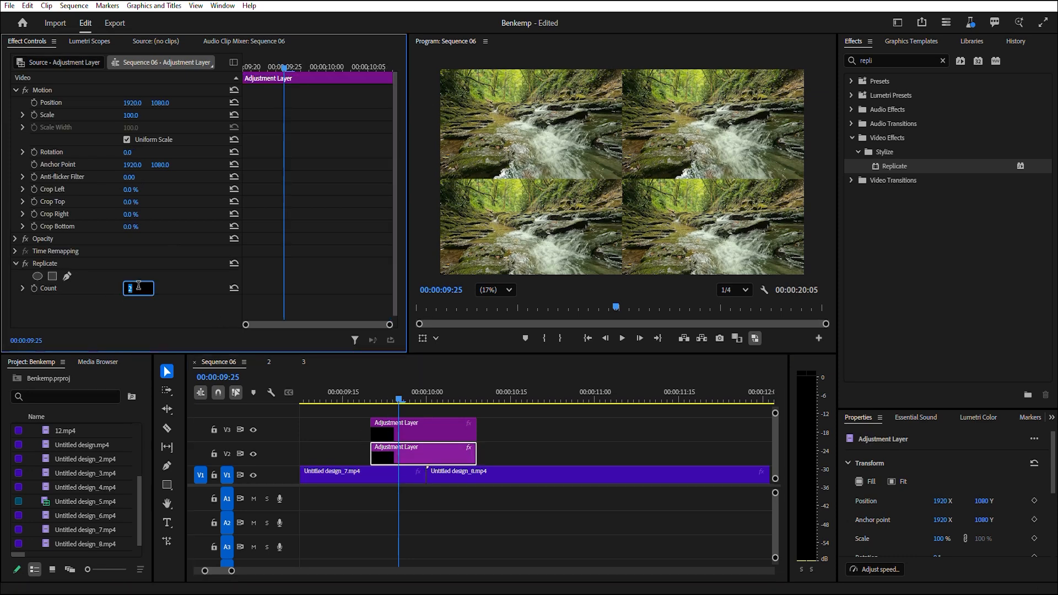
{"action": "type", "text": "3"}
{"action": "key", "text": "Return"}
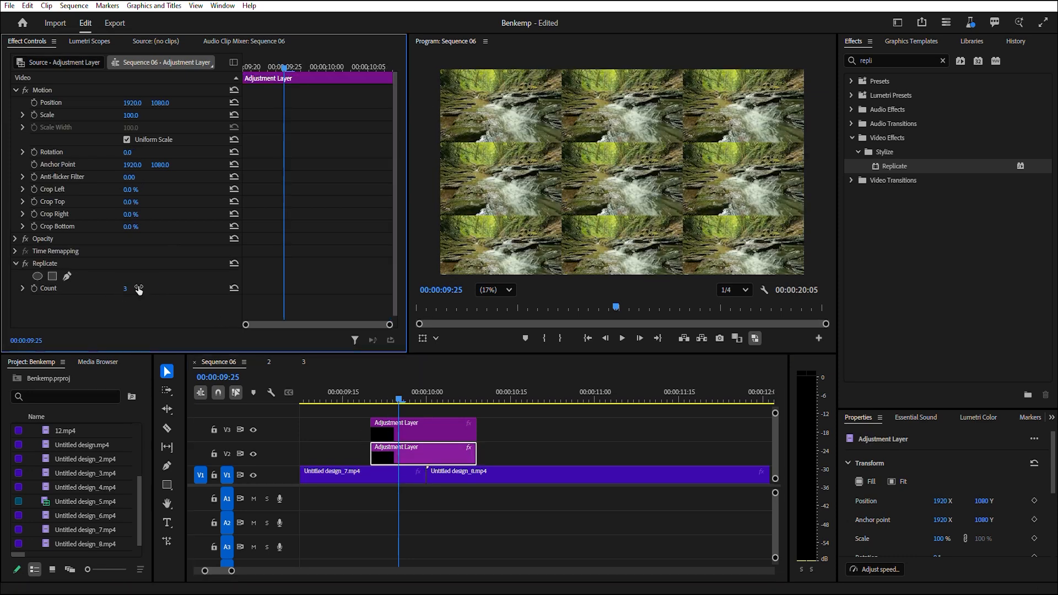
Search for the Mirror effect and apply four Mirror effects to the adjustment layer on V3.
{"action": "left_click", "coordinate": [400, 405]}
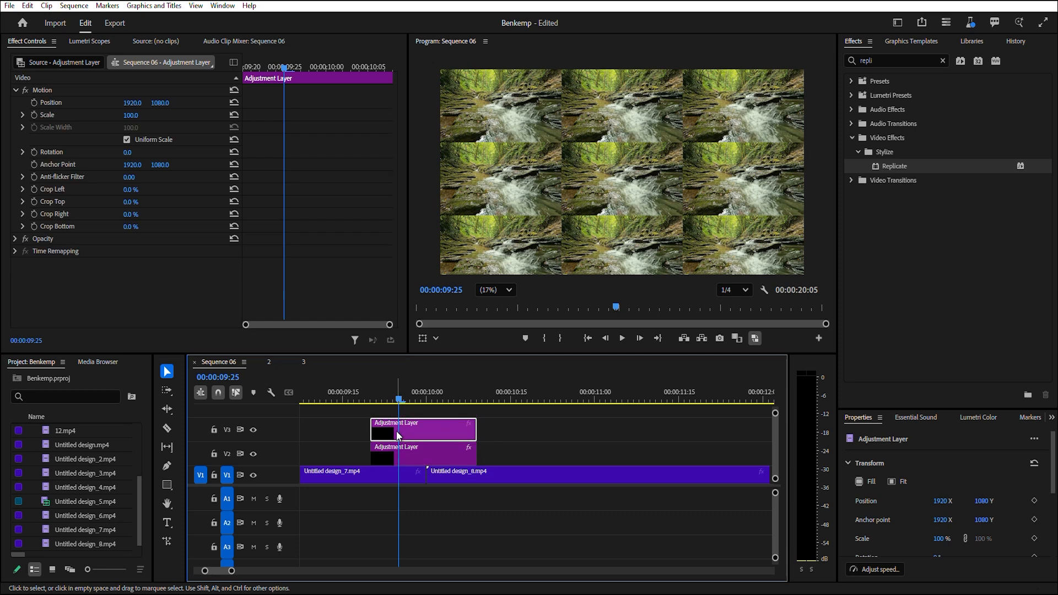
{"action": "left_click", "coordinate": [867, 59]}
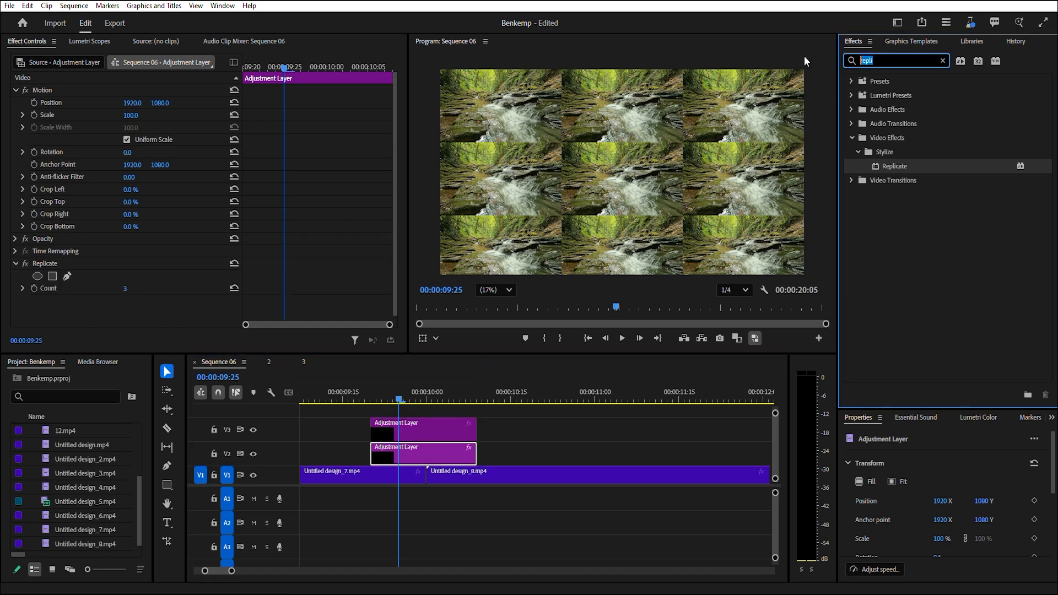
{"action": "type", "text": "mirro"}
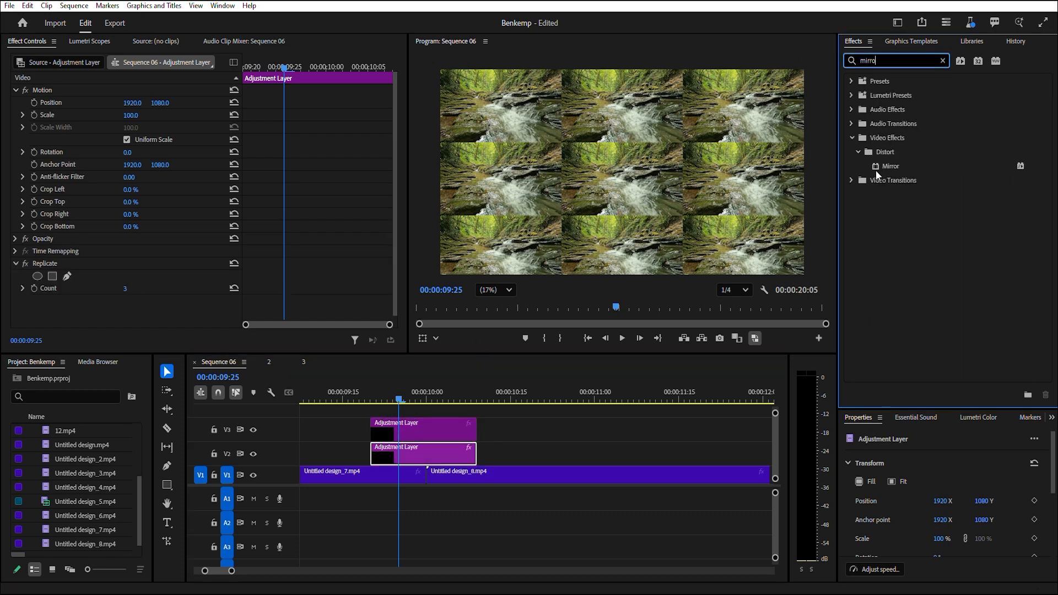
{"action": "double_click", "coordinate": [889, 166]}
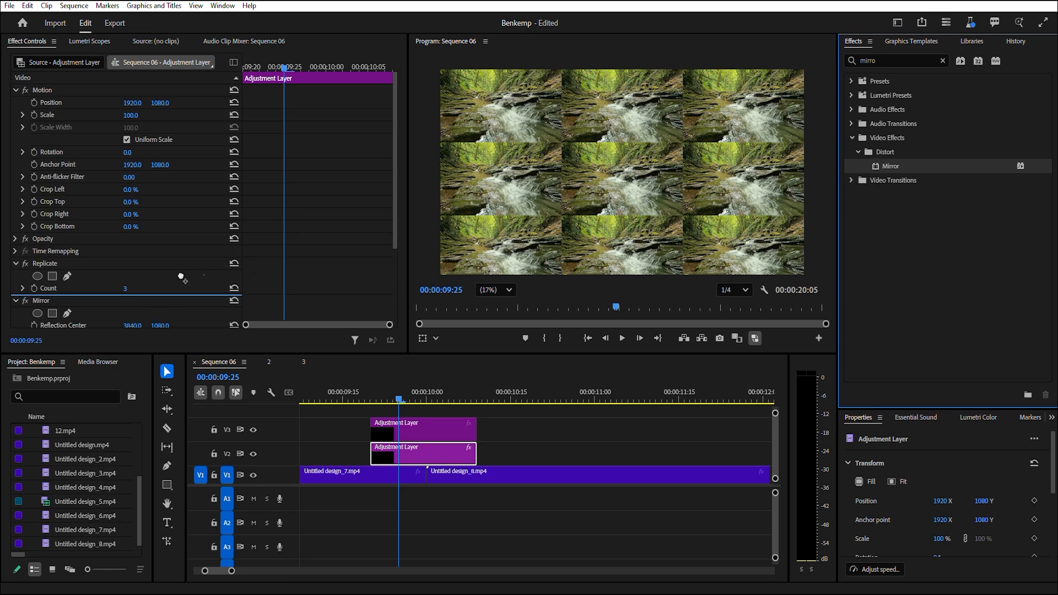
Set the first Mirror's reflection center Y to 1439 and its reflection angle to 90°.
{"action": "scroll", "coordinate": [135, 310], "scroll_direction": "down", "scroll_amount": 5}
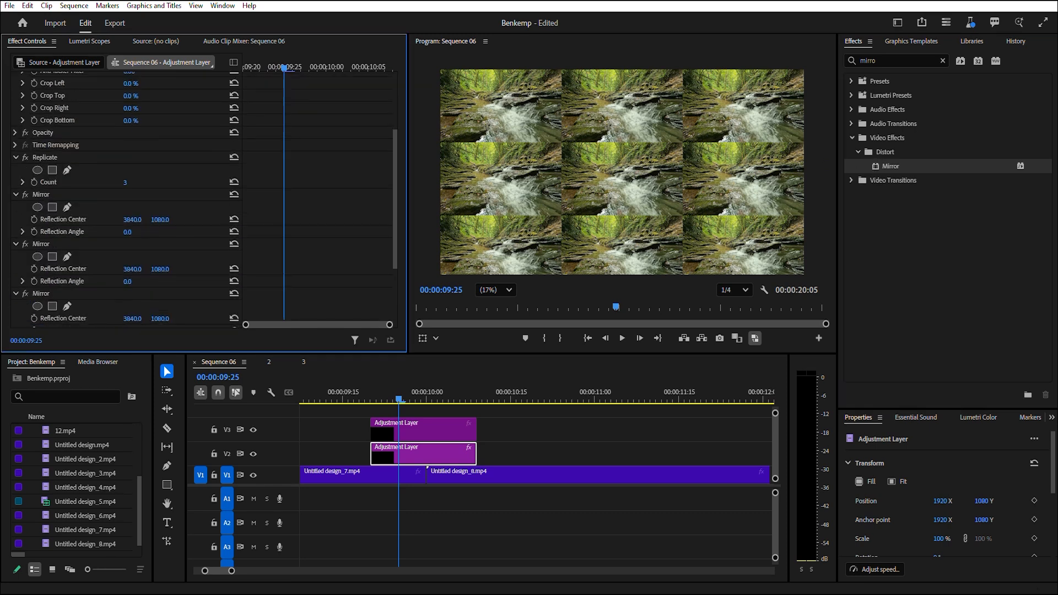
{"action": "left_click", "coordinate": [160, 220]}
{"action": "type", "text": "1439"}
Set the second Mirror's reflection center X to 2559 and scrub its reflection angle to 3x0.0°.
{"action": "left_click", "coordinate": [137, 268]}
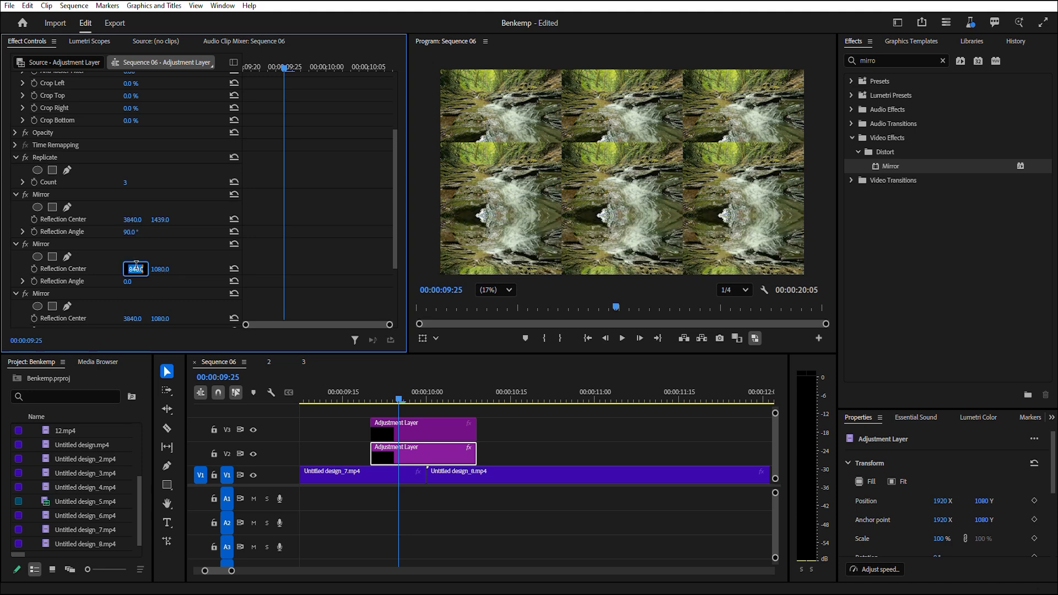
{"action": "left_click_drag", "start_coordinate": [128, 282], "coordinate": [723, 281]}
Set the third Mirror's reflection center Y to 721 and its reflection angle to 270°.
{"action": "scroll", "coordinate": [20, 290], "scroll_direction": "down", "scroll_amount": 1}
{"action": "scroll", "coordinate": [21, 290], "scroll_direction": "down", "scroll_amount": 1}
{"action": "left_click", "coordinate": [159, 271]}
{"action": "type", "text": "721"}
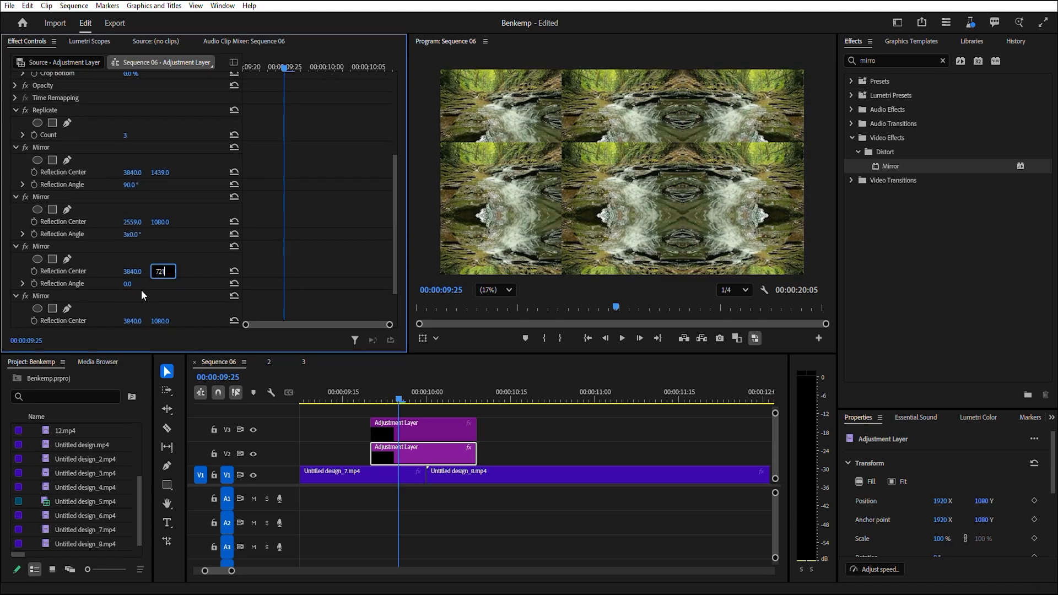
{"action": "left_click", "coordinate": [132, 284]}
{"action": "type", "text": "270"}
Set the fourth Mirror's reflection center X to 1286 and its reflection angle to 180°.
{"action": "scroll", "coordinate": [171, 285], "scroll_direction": "down", "scroll_amount": 1}
{"action": "left_click", "coordinate": [135, 297]}
{"action": "type", "text": "1"}
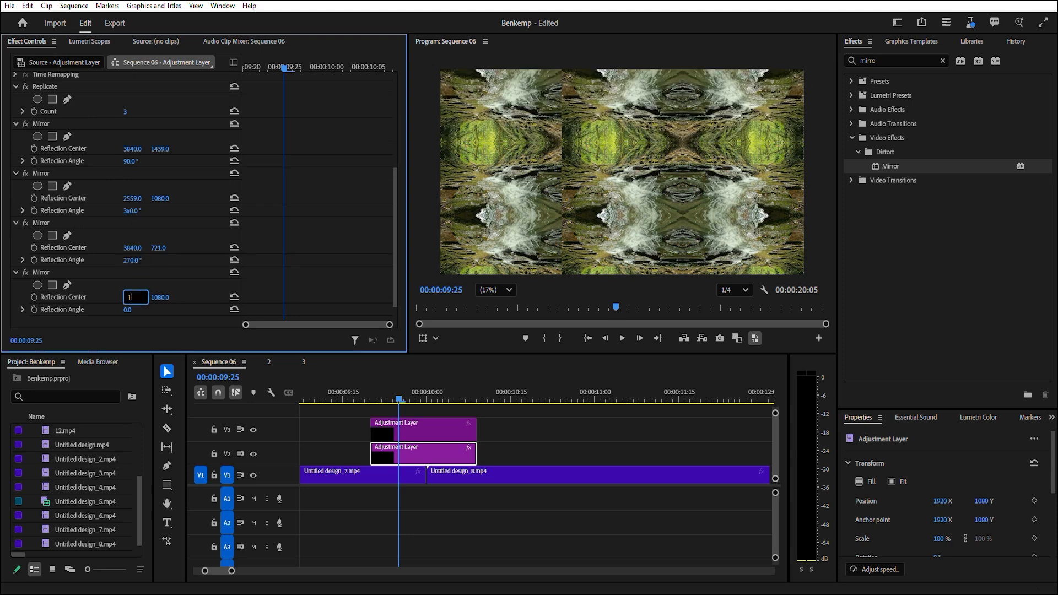
{"action": "type", "text": "286"}
{"action": "left_click", "coordinate": [129, 309]}
{"action": "type", "text": "180"}
{"action": "key", "text": "Return"}
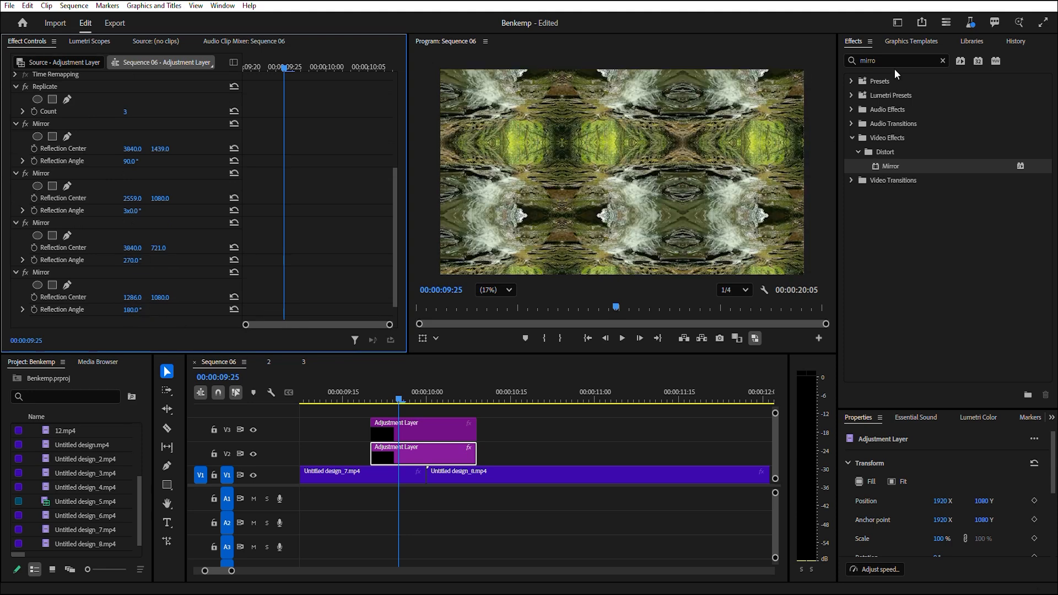
Search for the Transform effect and apply it to the V3 adjustment layer.
{"action": "left_click_drag", "start_coordinate": [890, 62], "coordinate": [839, 69]}
{"action": "type", "text": "trans"}
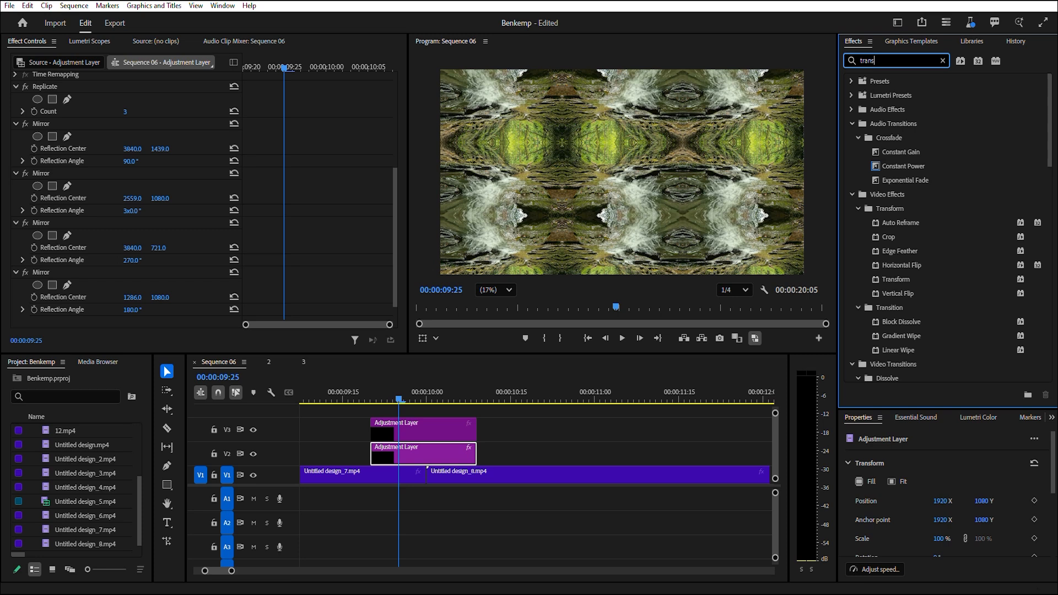
{"action": "type", "text": "form"}
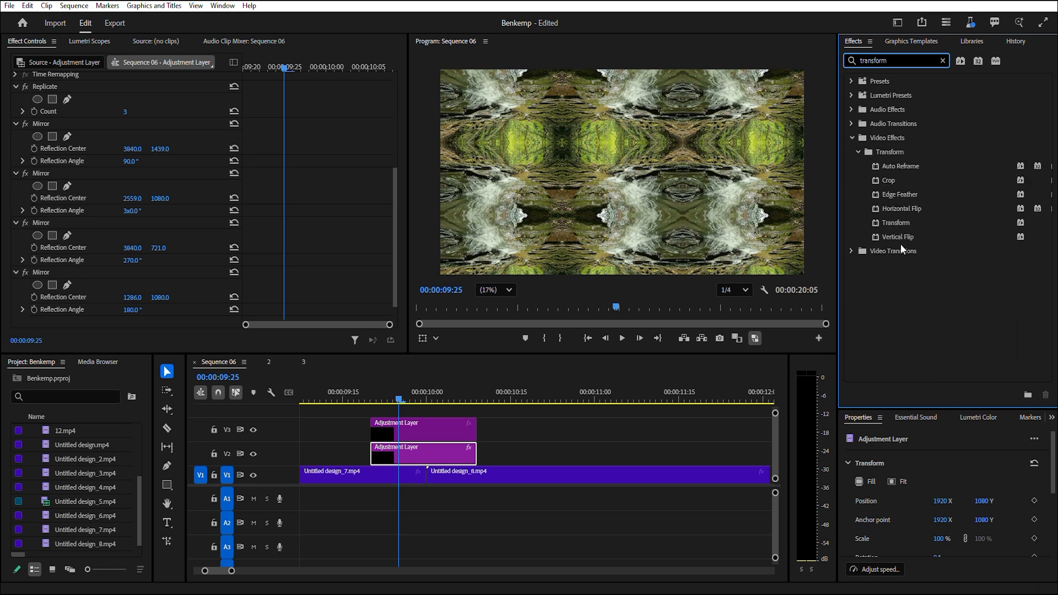
{"action": "left_click_drag", "start_coordinate": [890, 225], "coordinate": [412, 427]}
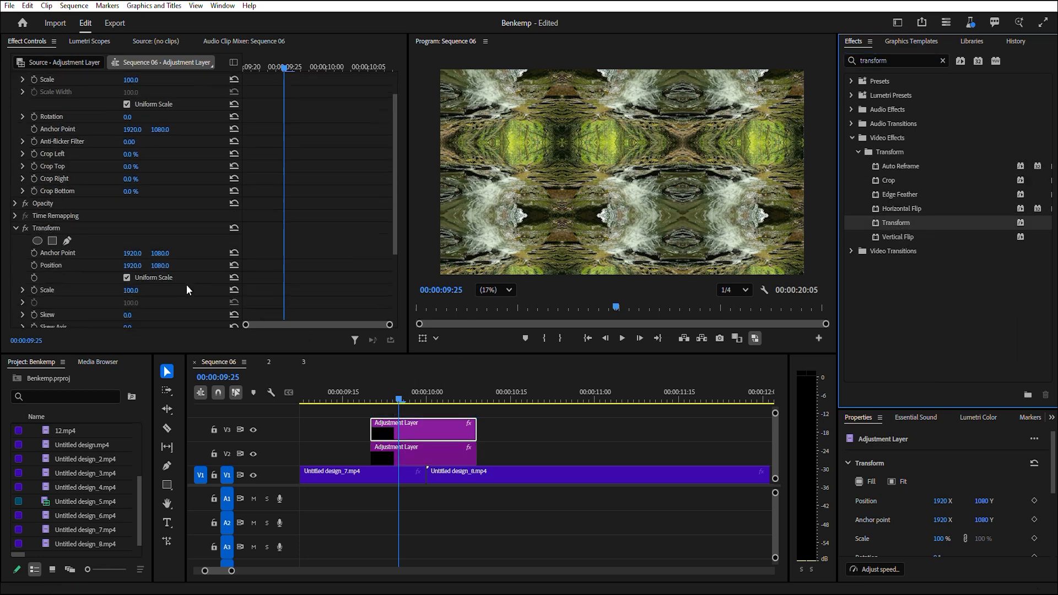
Set the Transform effect's Scale to 300.
{"action": "scroll", "coordinate": [139, 302], "scroll_direction": "down", "scroll_amount": 2}
{"action": "left_click", "coordinate": [131, 257]}
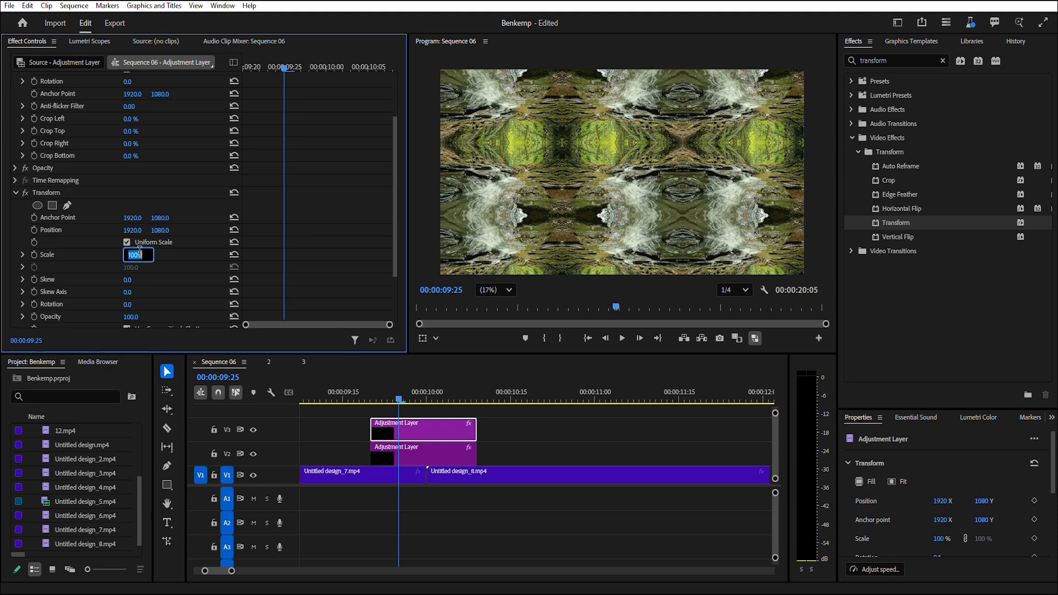
{"action": "key", "text": "Return"}
Set the Transform effect's Shutter Angle to 180.
{"action": "scroll", "coordinate": [137, 263], "scroll_direction": "down", "scroll_amount": 1}
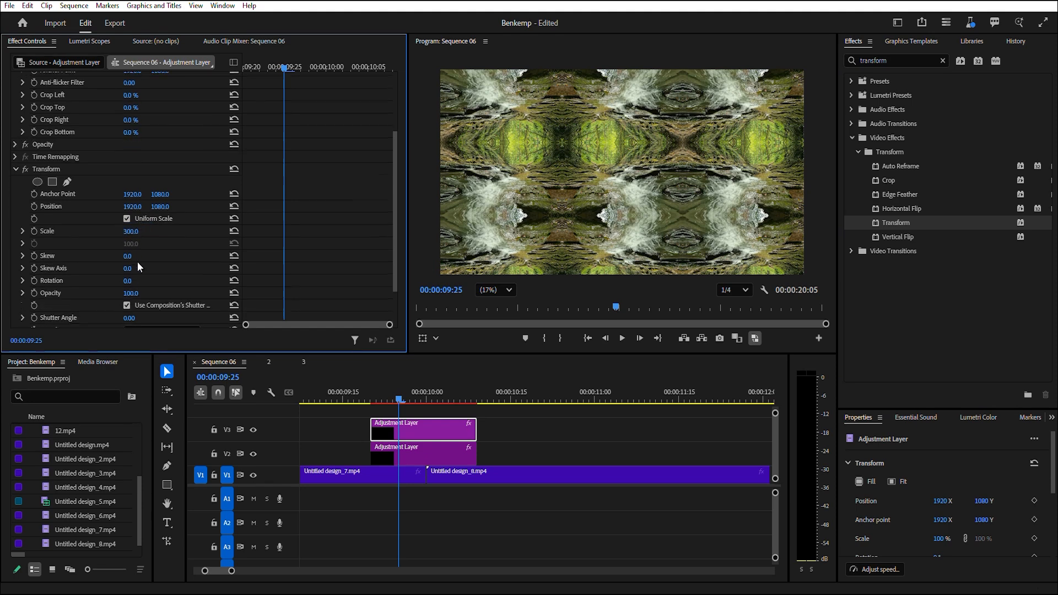
{"action": "left_click", "coordinate": [128, 317]}
{"action": "type", "text": "180"}
{"action": "key", "text": "Return"}
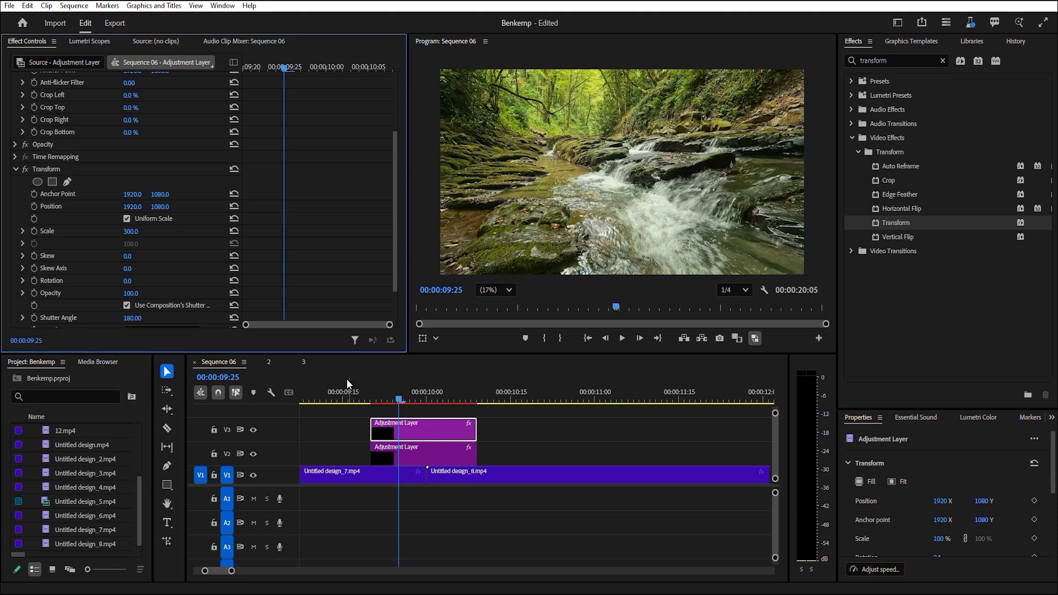
Add a Transform Rotation keyframe at 0° at the start of the V3 adjustment layer.
{"action": "mouse_move", "coordinate": [403, 402]}
{"action": "left_mouse_down"}
{"action": "mouse_move", "coordinate": [378, 402]}
{"action": "mouse_move", "coordinate": [388, 402]}
{"action": "left_mouse_up"}
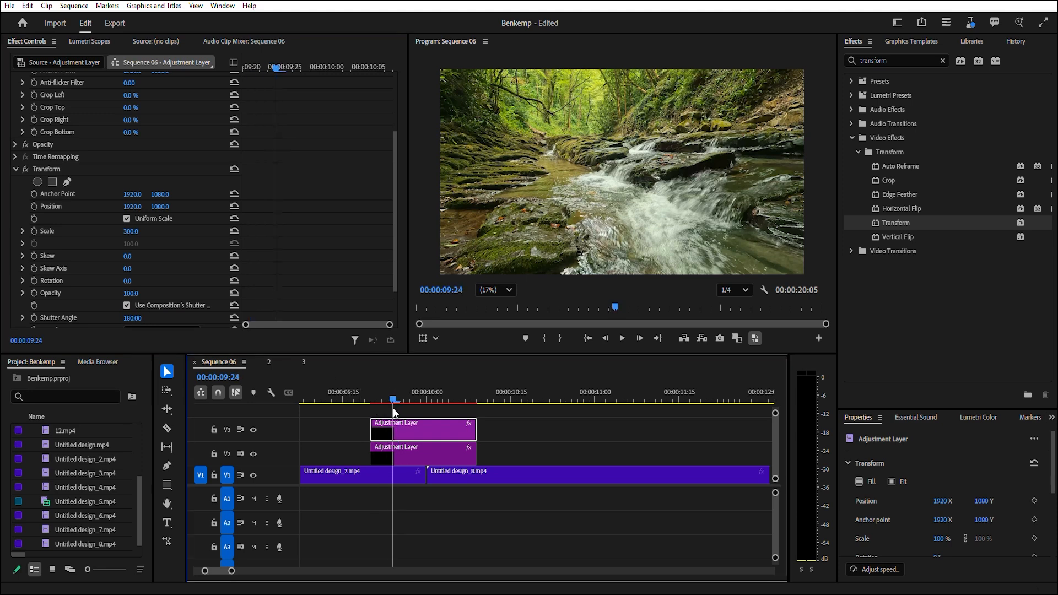
{"action": "left_click", "coordinate": [381, 478]}
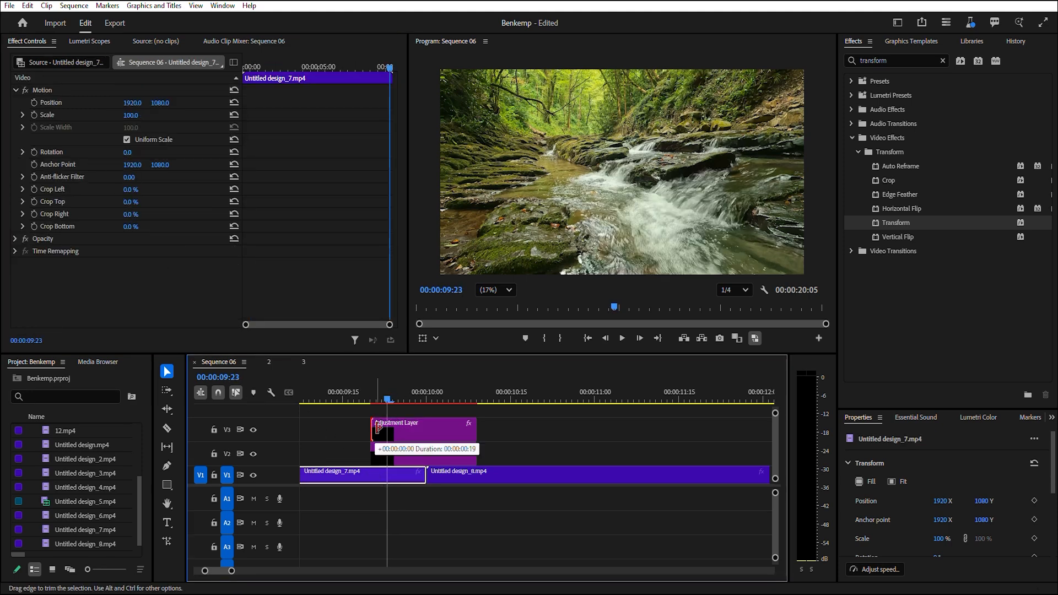
{"action": "left_click", "coordinate": [415, 426]}
{"action": "left_click", "coordinate": [372, 401]}
{"action": "scroll", "coordinate": [13, 199], "scroll_direction": "down", "scroll_amount": 5}
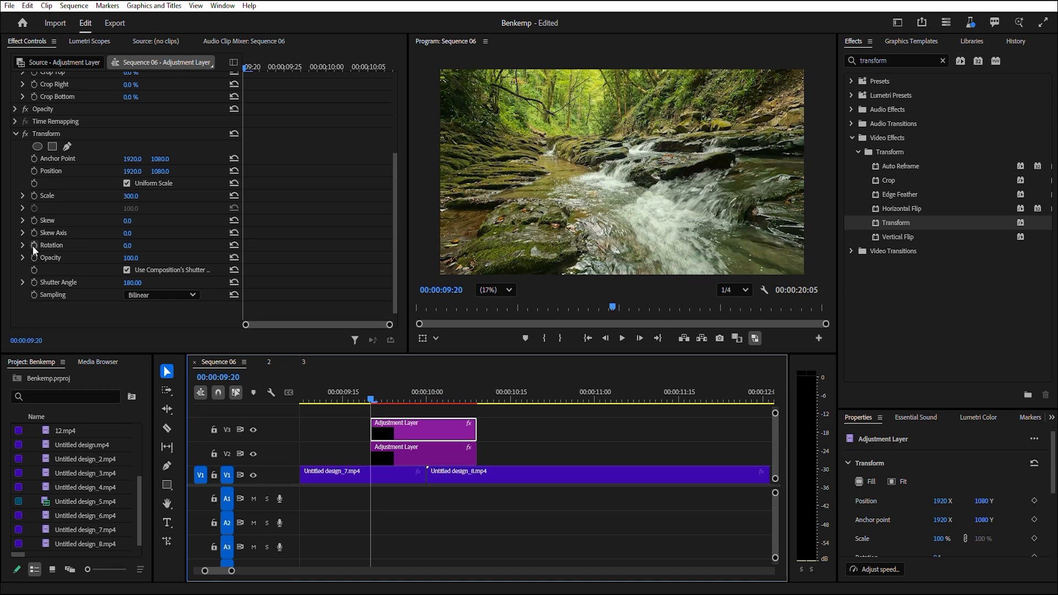
{"action": "left_click", "coordinate": [34, 245]}
Move to the end of the adjustment layer and set Rotation to 360° for a second keyframe.
{"action": "left_click_drag", "start_coordinate": [248, 72], "coordinate": [385, 113]}
{"action": "left_click", "coordinate": [130, 246]}
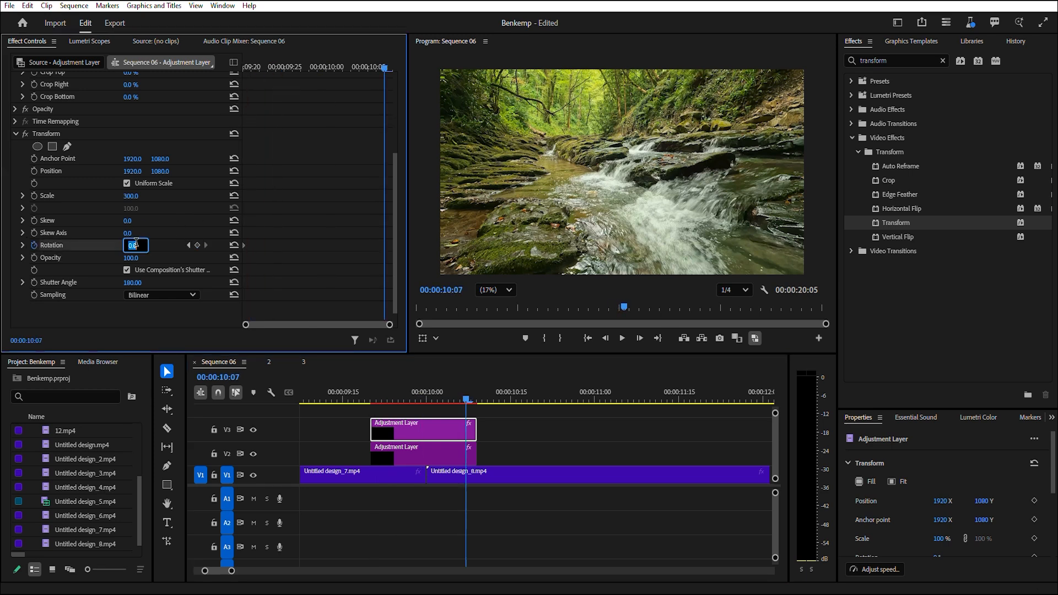
{"action": "type", "text": "360"}
{"action": "key", "text": "Return"}
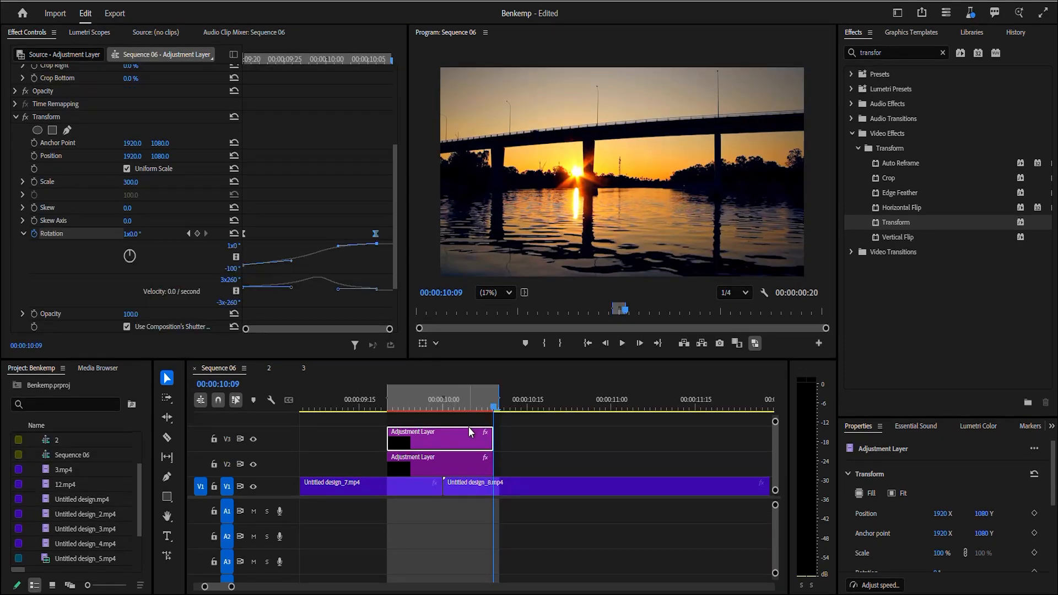
Scrub back through the transition and clear the sequence's in and out marks.
{"action": "left_click_drag", "start_coordinate": [493, 411], "coordinate": [388, 411]}
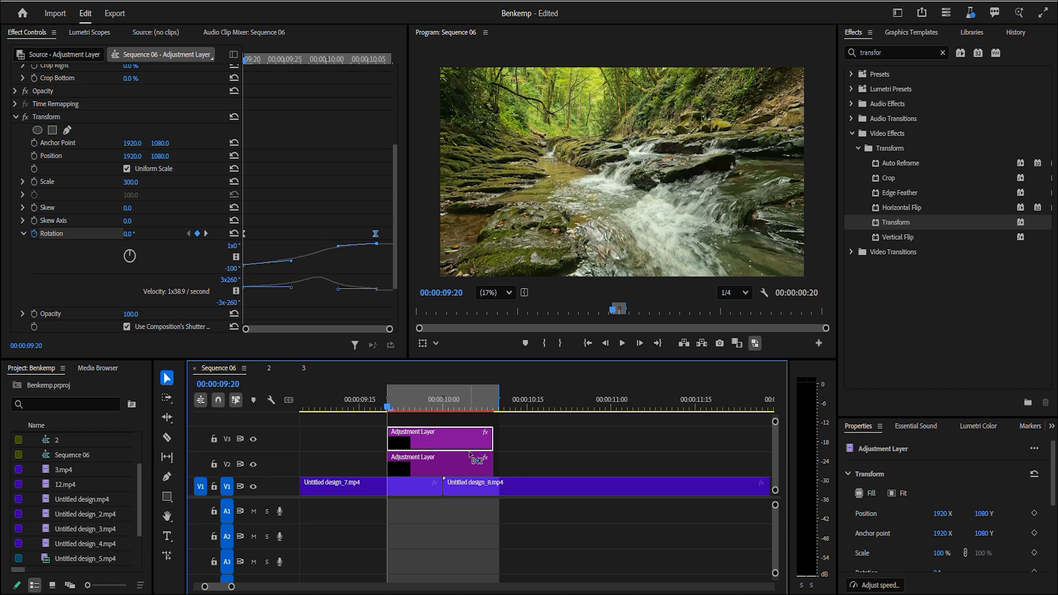
{"action": "key", "text": "ctrl+shift+x"}
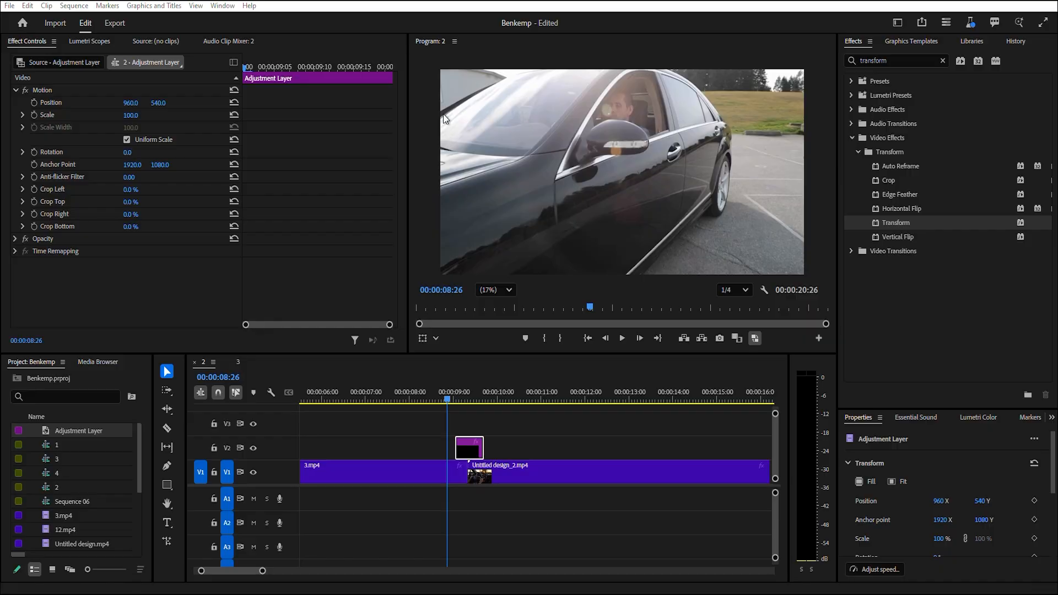
Zoom into the timeline around the adjustment layer in sequence 2 and scrub through it.
{"action": "left_click_drag", "start_coordinate": [447, 398], "coordinate": [451, 424]}
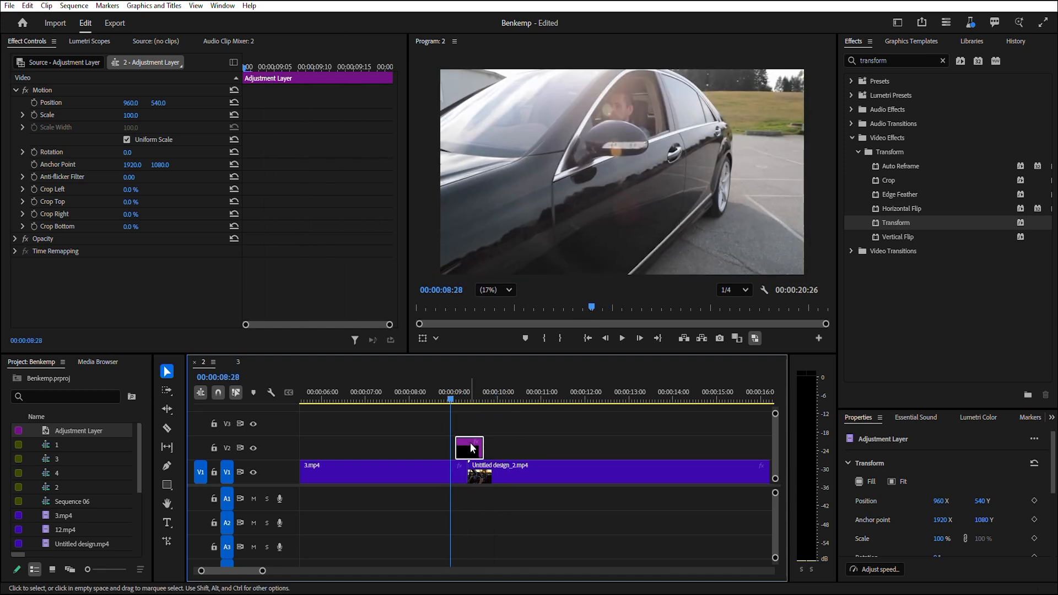
{"action": "scroll", "coordinate": [475, 449], "scroll_direction": "up", "scroll_amount": 3}
{"action": "scroll", "coordinate": [456, 464], "scroll_direction": "up", "scroll_amount": 1}
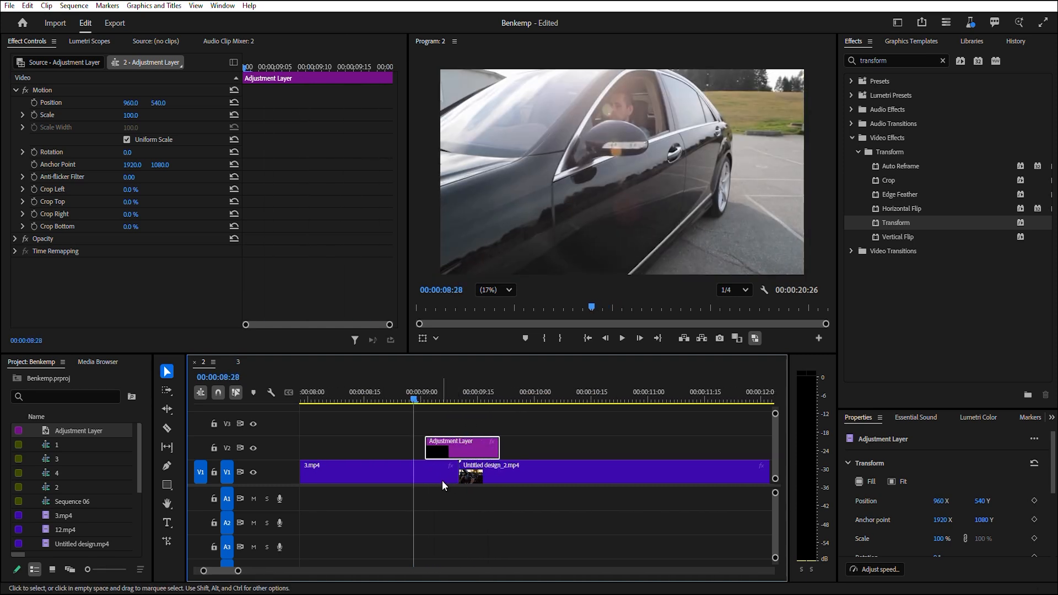
{"action": "left_click", "coordinate": [442, 479]}
{"action": "left_click", "coordinate": [484, 470]}
{"action": "left_click", "coordinate": [472, 447]}
{"action": "left_click_drag", "start_coordinate": [419, 402], "coordinate": [451, 412]}
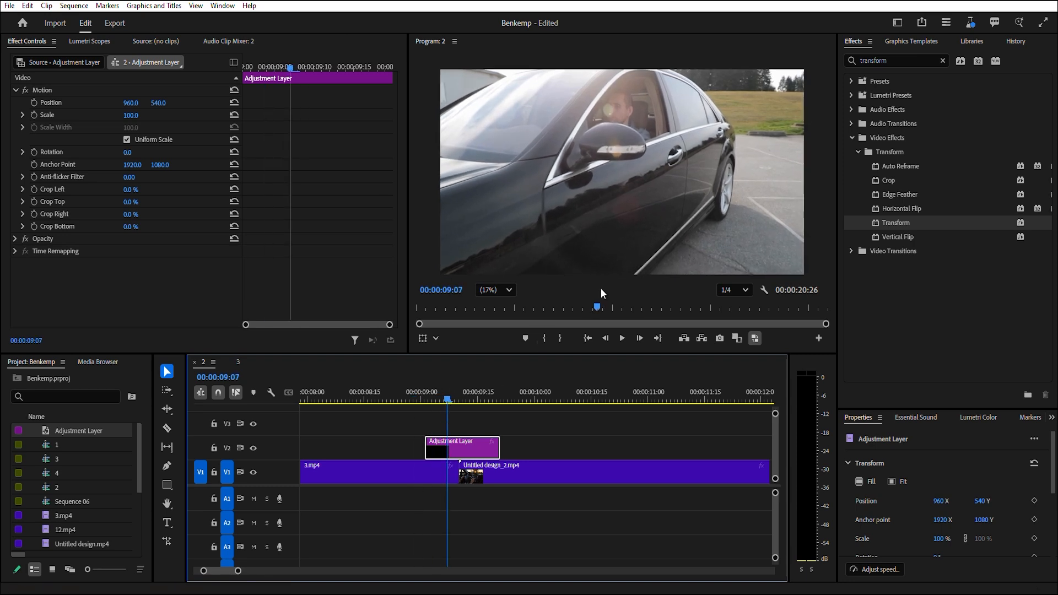
Apply the Transform effect to the V2 adjustment layer in sequence 2.
{"action": "left_click", "coordinate": [943, 61]}
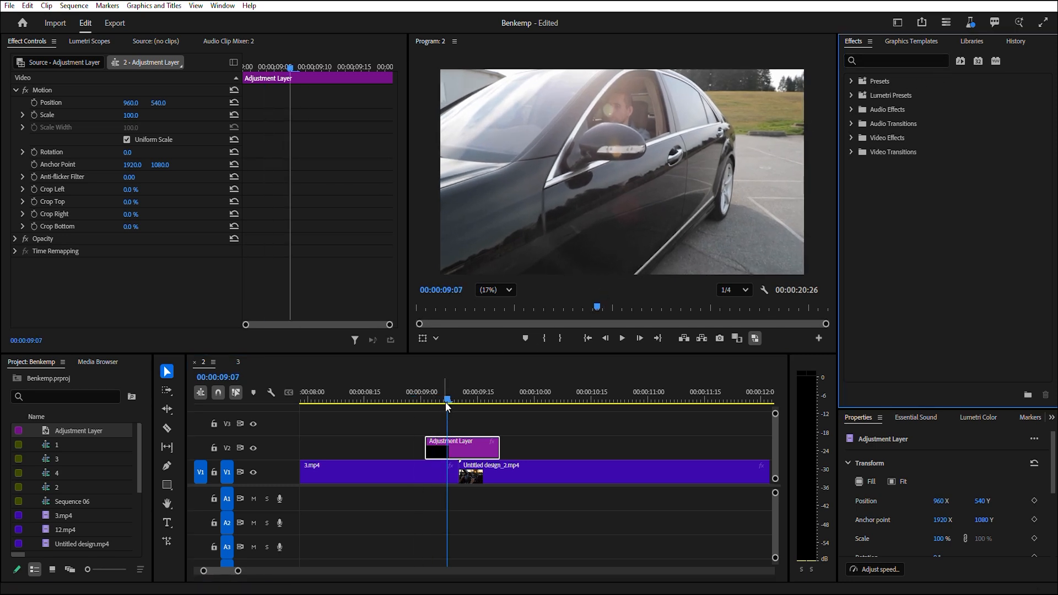
{"action": "mouse_move", "coordinate": [445, 402]}
{"action": "left_mouse_down"}
{"action": "mouse_move", "coordinate": [471, 406]}
{"action": "mouse_move", "coordinate": [435, 419]}
{"action": "mouse_move", "coordinate": [461, 411]}
{"action": "mouse_move", "coordinate": [436, 409]}
{"action": "left_mouse_up"}
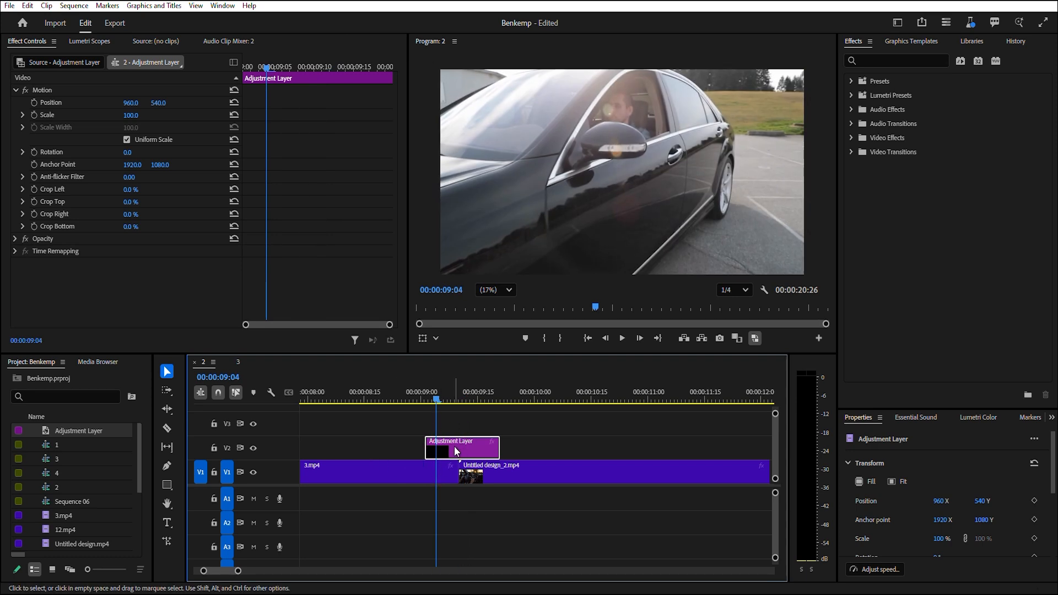
{"action": "left_click", "coordinate": [441, 472]}
{"action": "left_click", "coordinate": [479, 473]}
{"action": "left_click", "coordinate": [436, 475]}
{"action": "left_click", "coordinate": [457, 445]}
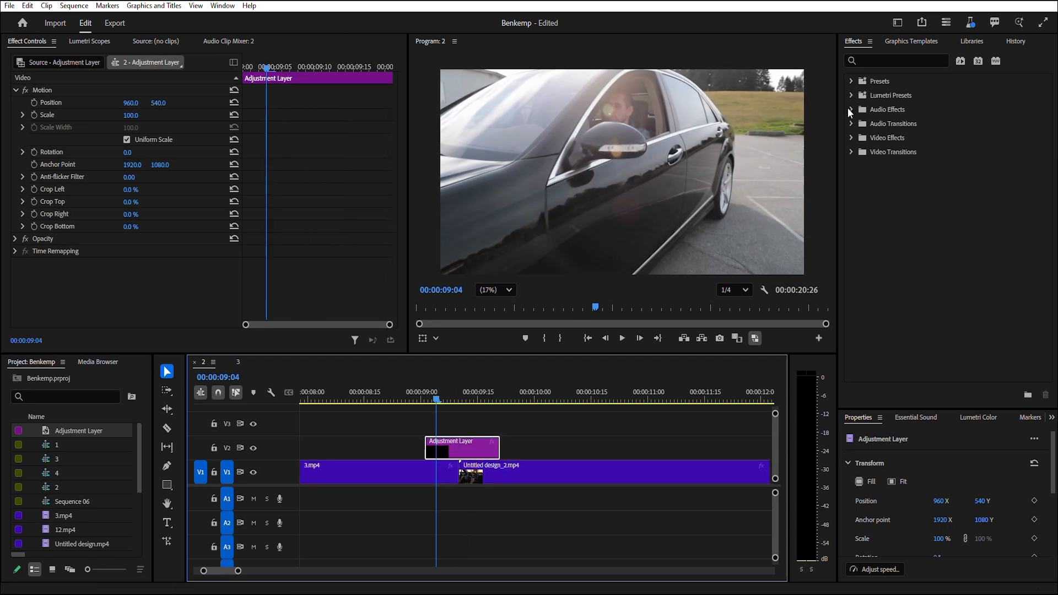
{"action": "left_click", "coordinate": [874, 60]}
{"action": "type", "text": "trans"}
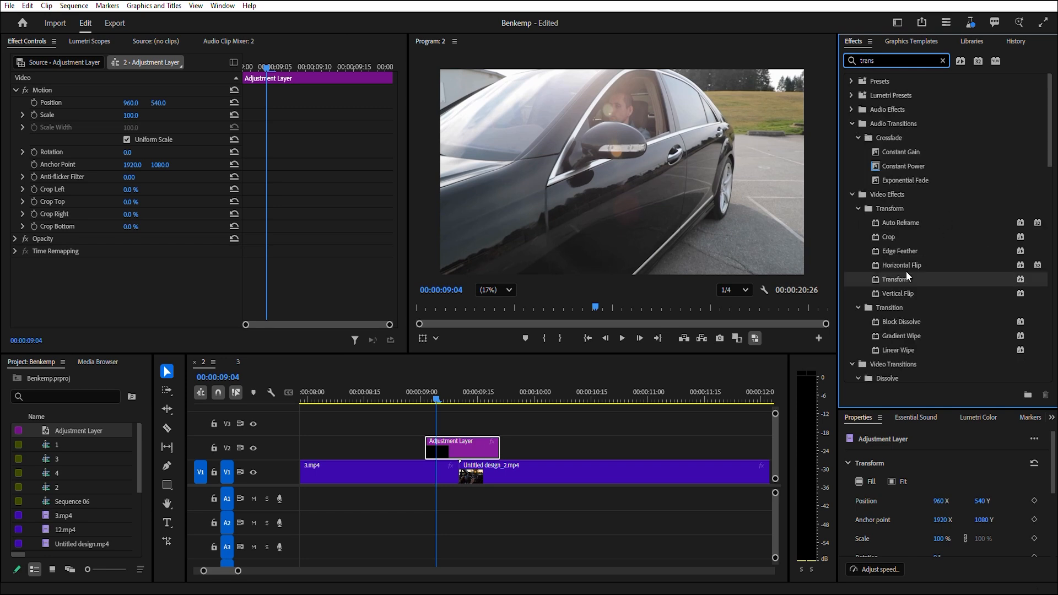
{"action": "left_click_drag", "start_coordinate": [906, 272], "coordinate": [448, 444]}
Turn off Uniform Scale in the Transform effect and undo a trial Scale Width change.
{"action": "scroll", "coordinate": [211, 256], "scroll_direction": "down", "scroll_amount": 5}
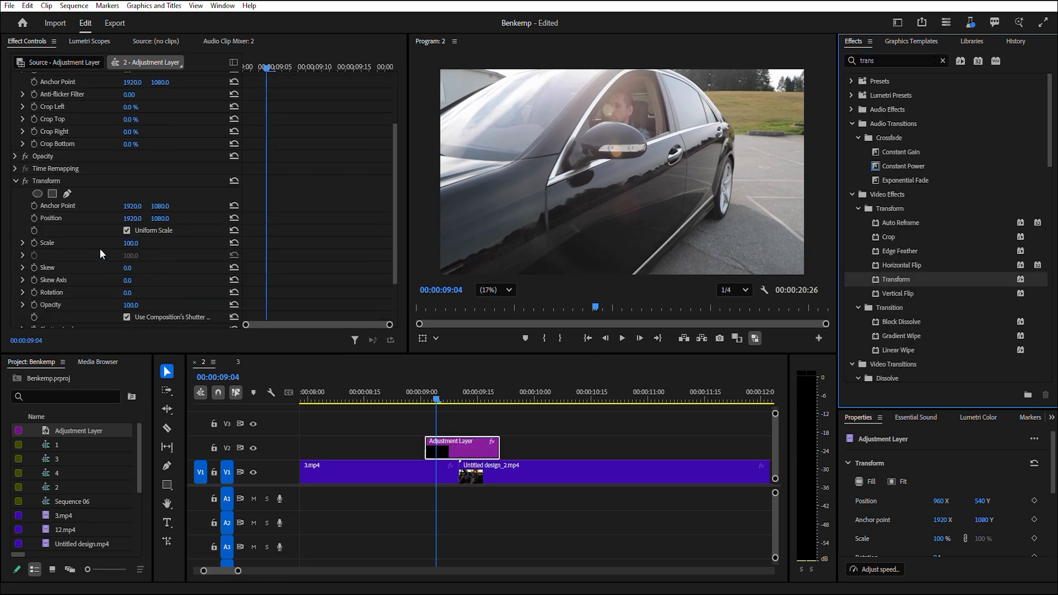
{"action": "left_click", "coordinate": [127, 207]}
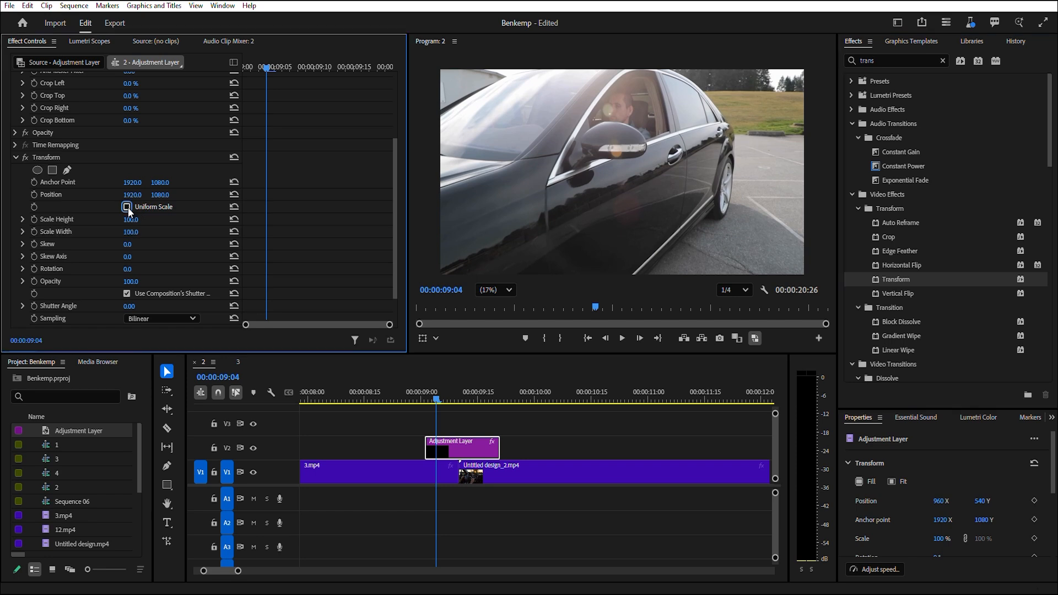
{"action": "scroll", "coordinate": [131, 208], "scroll_direction": "down", "scroll_amount": 1}
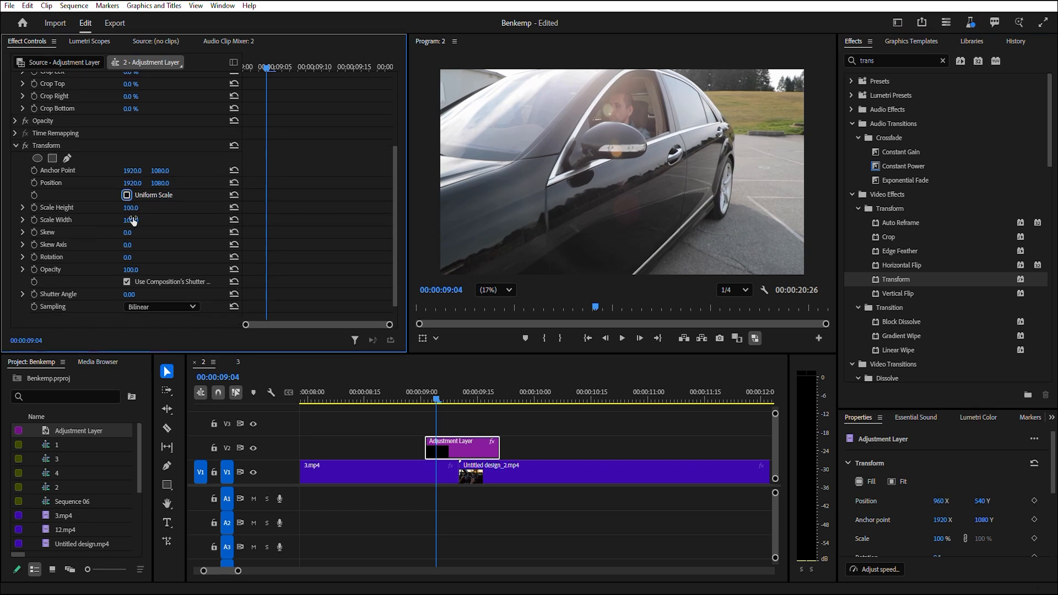
{"action": "left_click_drag", "start_coordinate": [132, 220], "coordinate": [161, 221]}
{"action": "key", "text": "ctrl+z"}
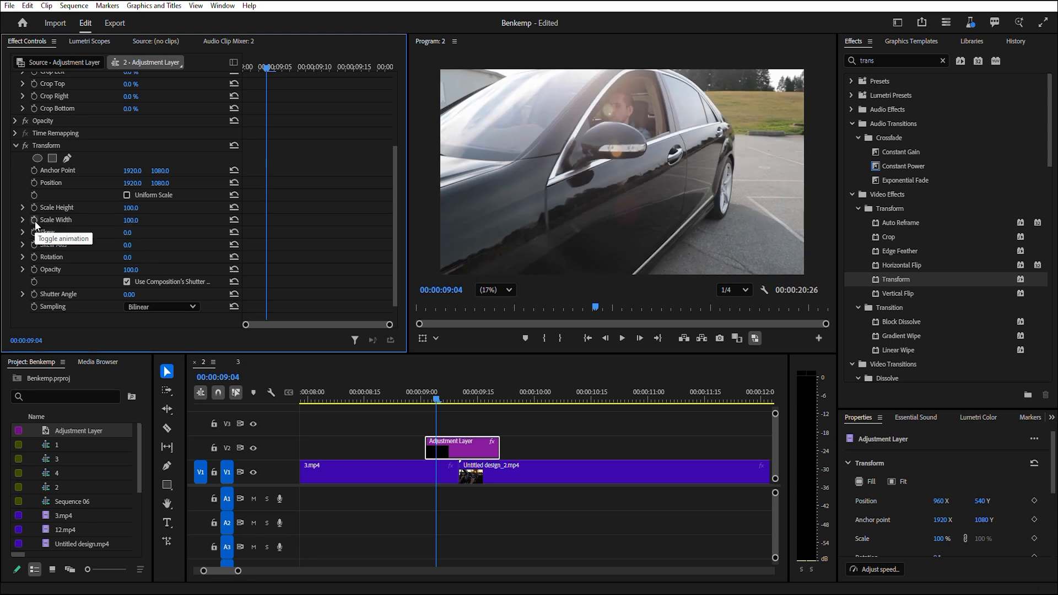
Add a Scale Width keyframe at the adjustment layer's start and set Scale Width to 182 midway through the layer.
{"action": "left_click_drag", "start_coordinate": [437, 402], "coordinate": [425, 401]}
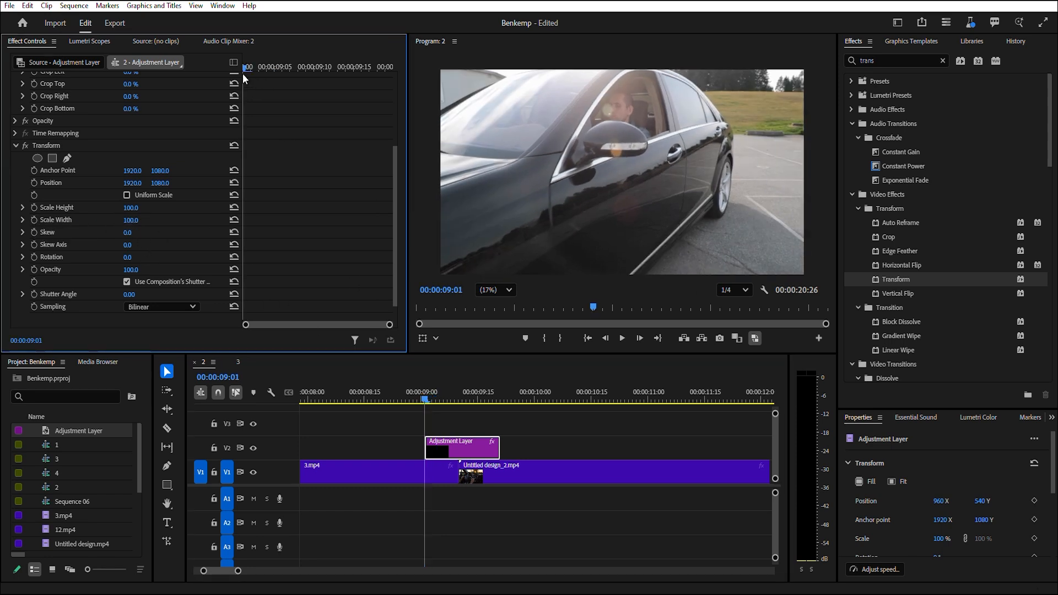
{"action": "left_click", "coordinate": [34, 220]}
{"action": "left_click_drag", "start_coordinate": [246, 67], "coordinate": [396, 106]}
{"action": "left_click_drag", "start_coordinate": [390, 67], "coordinate": [310, 99]}
{"action": "left_click_drag", "start_coordinate": [131, 221], "coordinate": [139, 222]}
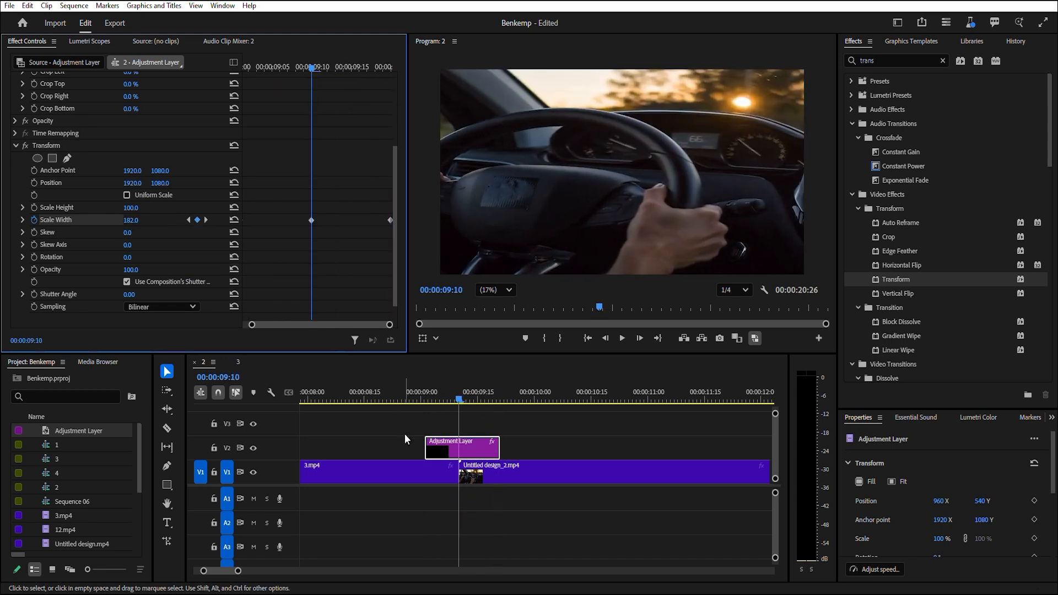
{"action": "left_click", "coordinate": [437, 400]}
{"action": "left_click_drag", "start_coordinate": [438, 402], "coordinate": [427, 402]}
{"action": "key", "text": "space"}
{"action": "key", "text": "space"}
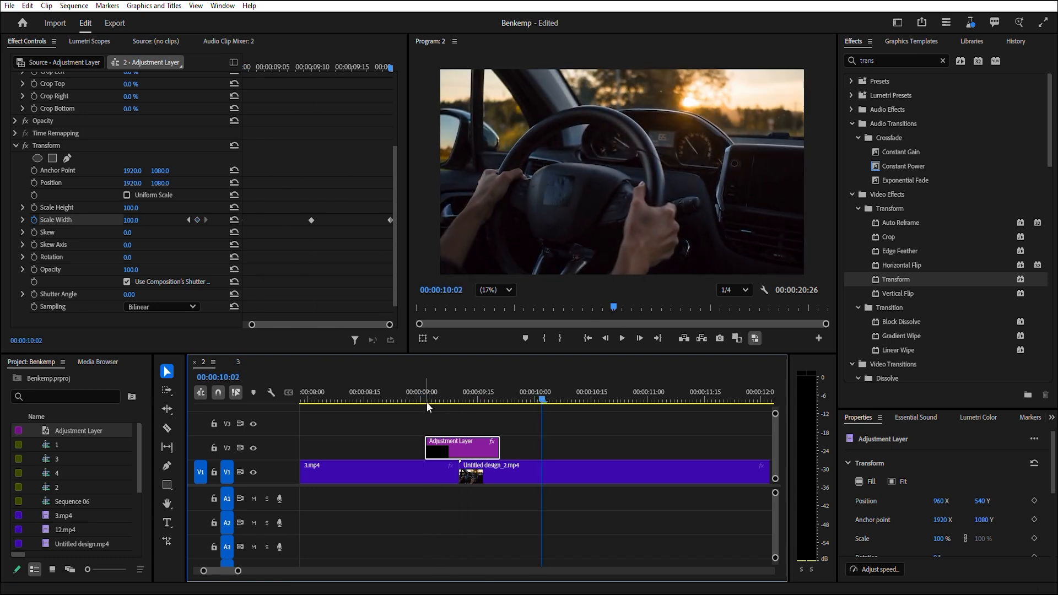
Shape the Scale Width velocity curve into a smooth ease between its keyframes.
{"action": "left_click", "coordinate": [22, 220]}
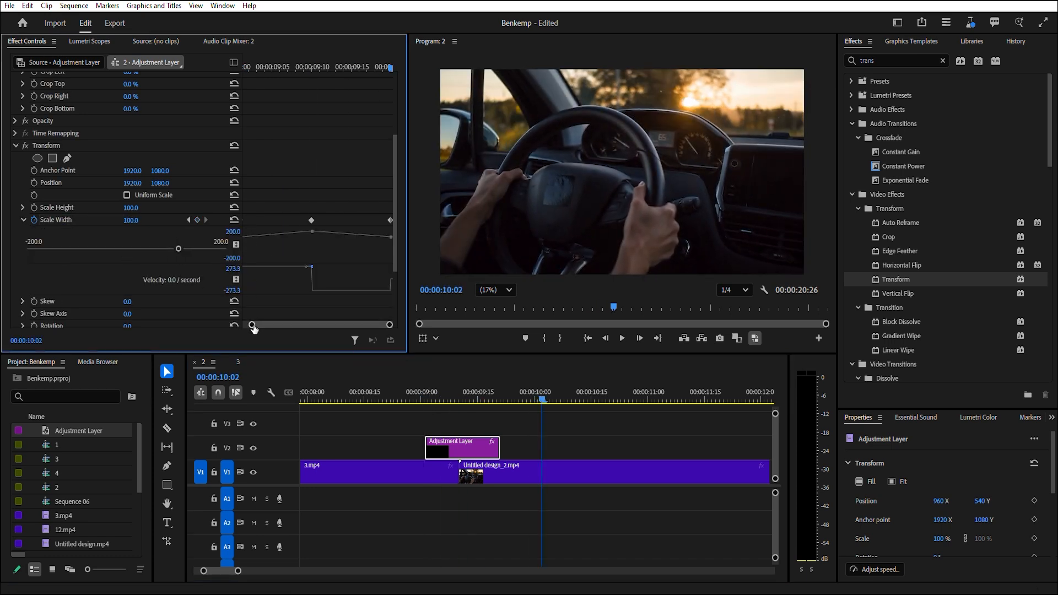
{"action": "left_click_drag", "start_coordinate": [252, 325], "coordinate": [226, 327]}
{"action": "left_click", "coordinate": [244, 221]}
{"action": "left_click_drag", "start_coordinate": [389, 325], "coordinate": [326, 324]}
{"action": "left_click_drag", "start_coordinate": [286, 268], "coordinate": [319, 269]}
{"action": "left_click_drag", "start_coordinate": [310, 324], "coordinate": [340, 291]}
{"action": "left_click", "coordinate": [384, 221]}
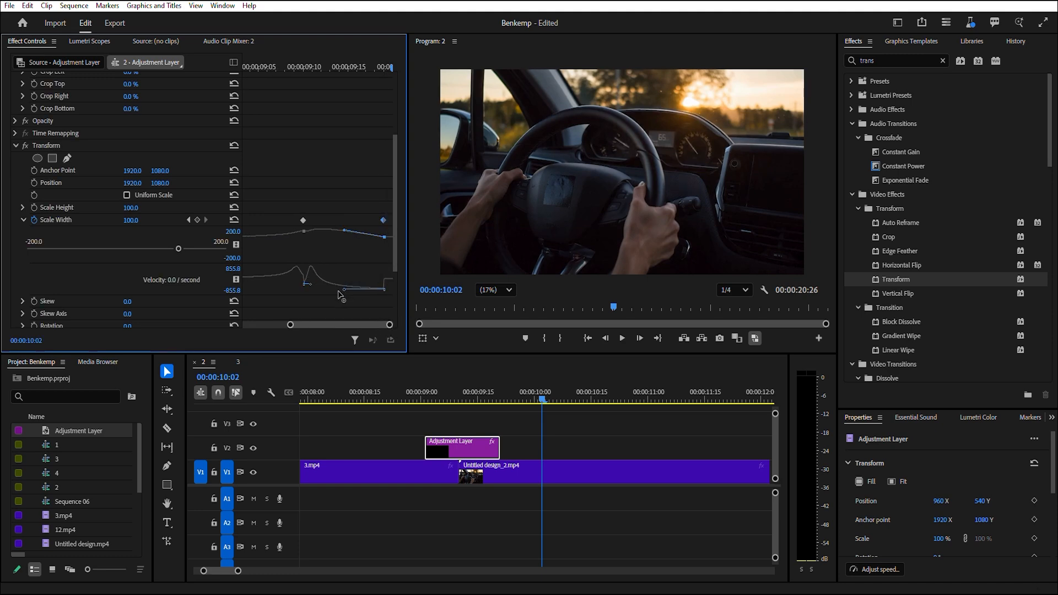
Play back the stretch transition in sequence 2, including at full screen.
{"action": "left_click", "coordinate": [406, 395]}
{"action": "key", "text": "space"}
{"action": "key", "text": "space"}
{"action": "left_click", "coordinate": [371, 398]}
{"action": "key", "text": "space"}
{"action": "key", "text": "space"}
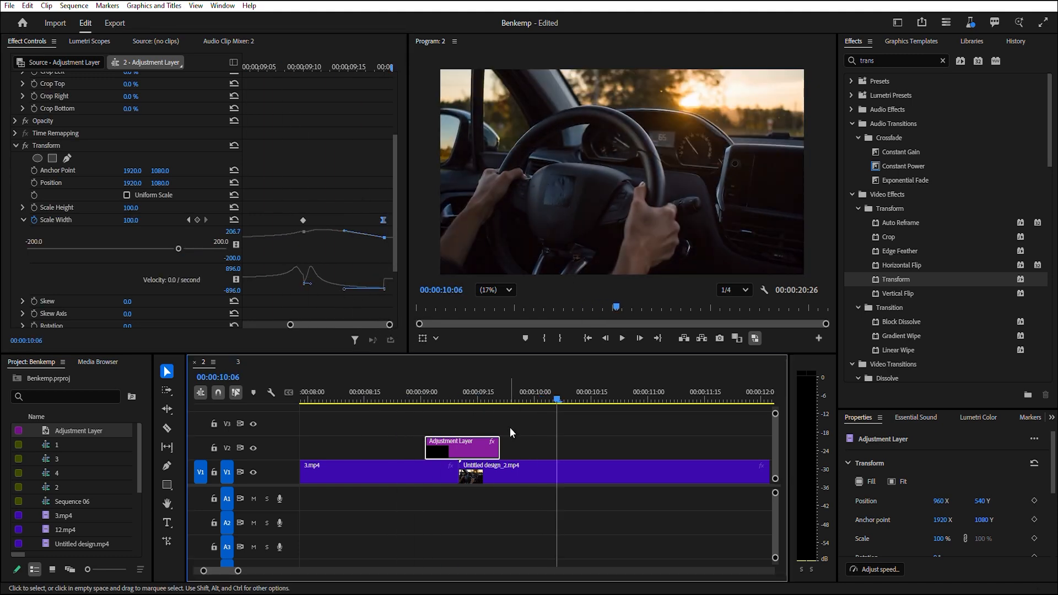
{"action": "left_click", "coordinate": [362, 396]}
{"action": "left_click", "coordinate": [1042, 22]}
{"action": "key", "text": "space"}
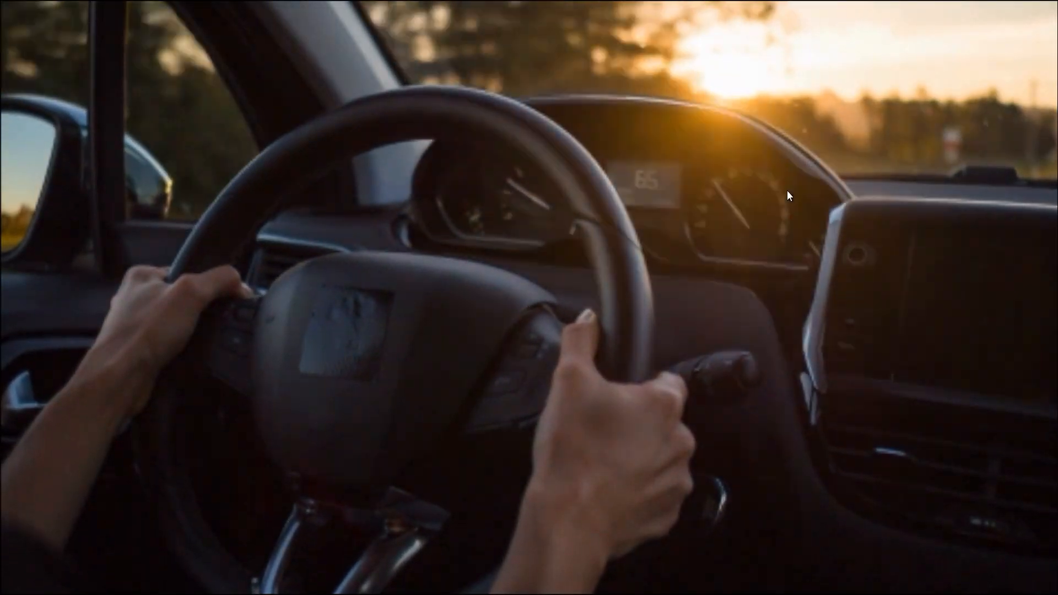
{"action": "key", "text": "Escape"}
{"action": "key", "text": "space"}
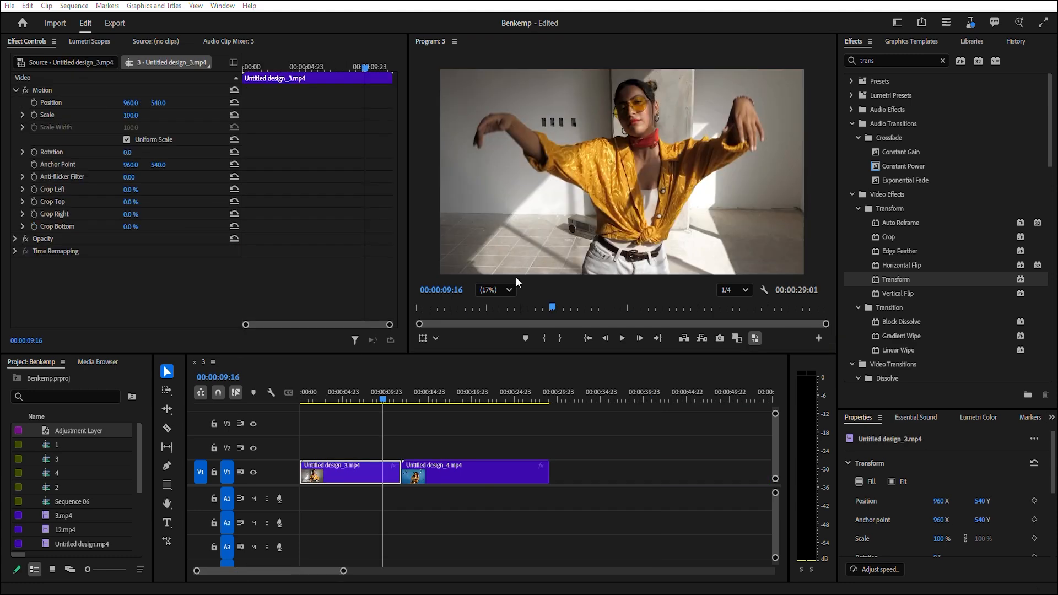
Place the Adjustment Layer on V2 over the cut between Untitled design_3.mp4 and Untitled design_4.mp4 in sequence 3.
{"action": "left_click", "coordinate": [543, 473]}
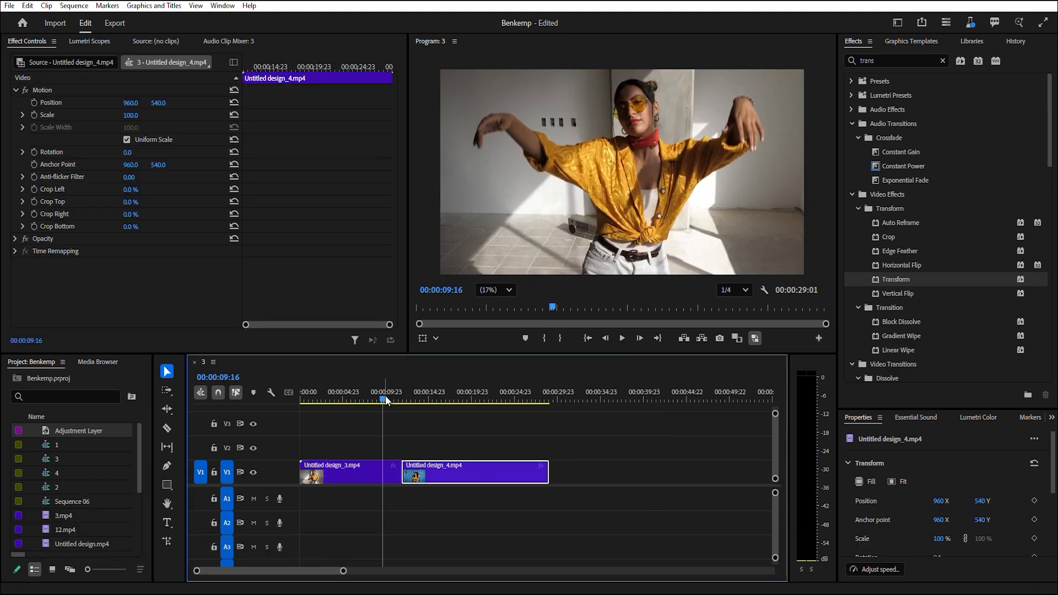
{"action": "left_click_drag", "start_coordinate": [386, 401], "coordinate": [392, 425]}
{"action": "left_click", "coordinate": [392, 472]}
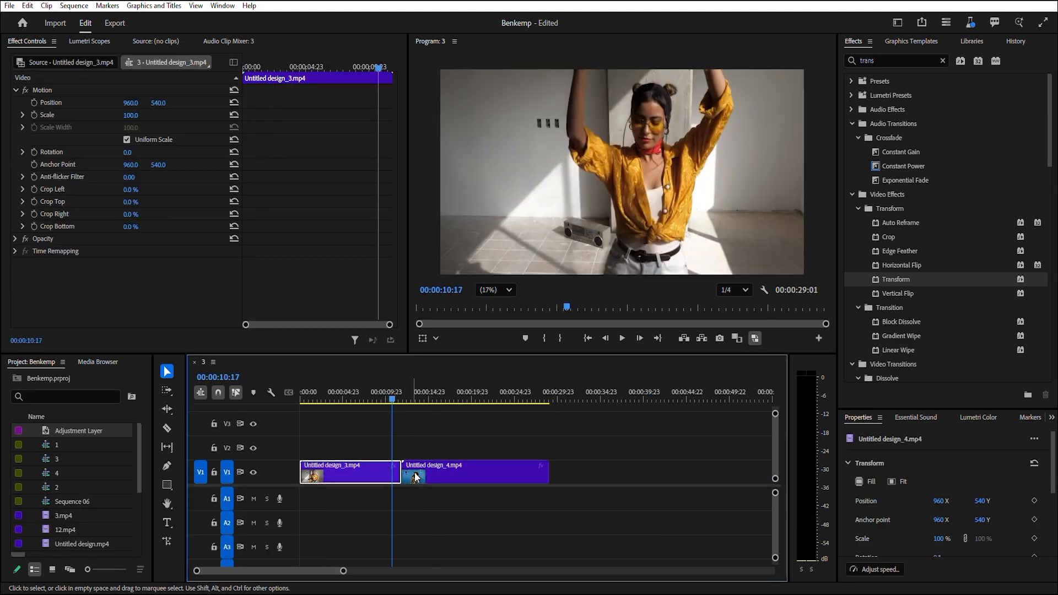
{"action": "left_click", "coordinate": [416, 478]}
{"action": "left_click_drag", "start_coordinate": [41, 437], "coordinate": [410, 463]}
Apply the VR Digital Glitch effect to the new adjustment layer.
{"action": "scroll", "coordinate": [410, 463], "scroll_direction": "up", "scroll_amount": 3, "text": "alt"}
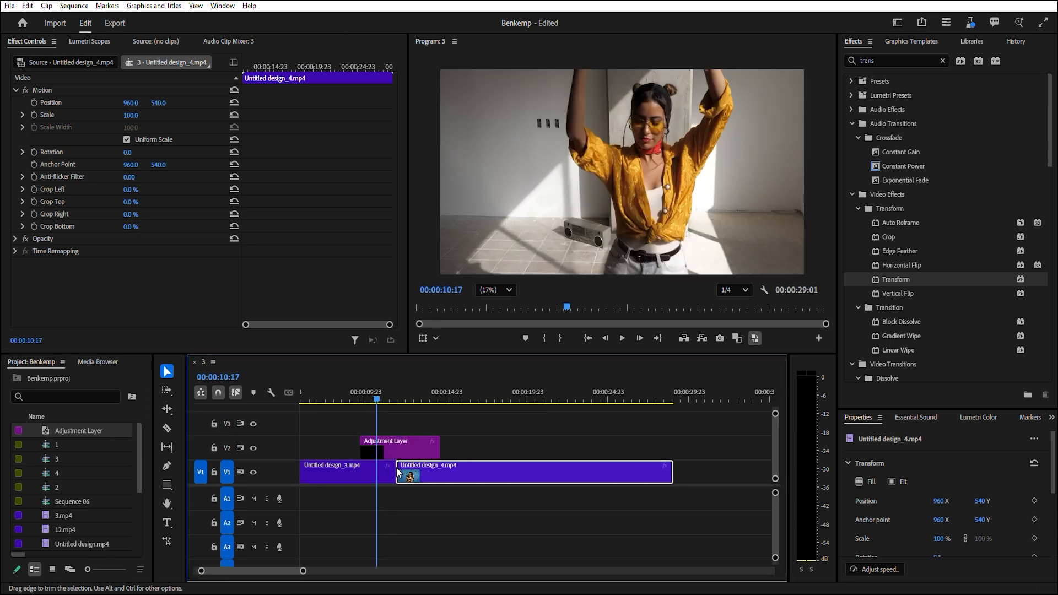
{"action": "left_click", "coordinate": [400, 399]}
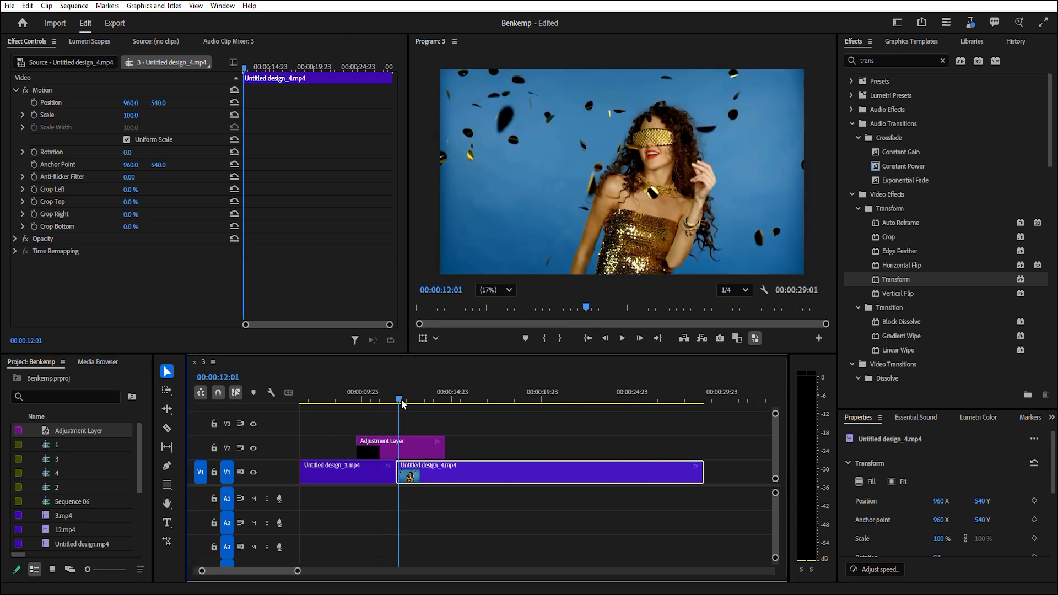
{"action": "left_click_drag", "start_coordinate": [397, 402], "coordinate": [395, 402]}
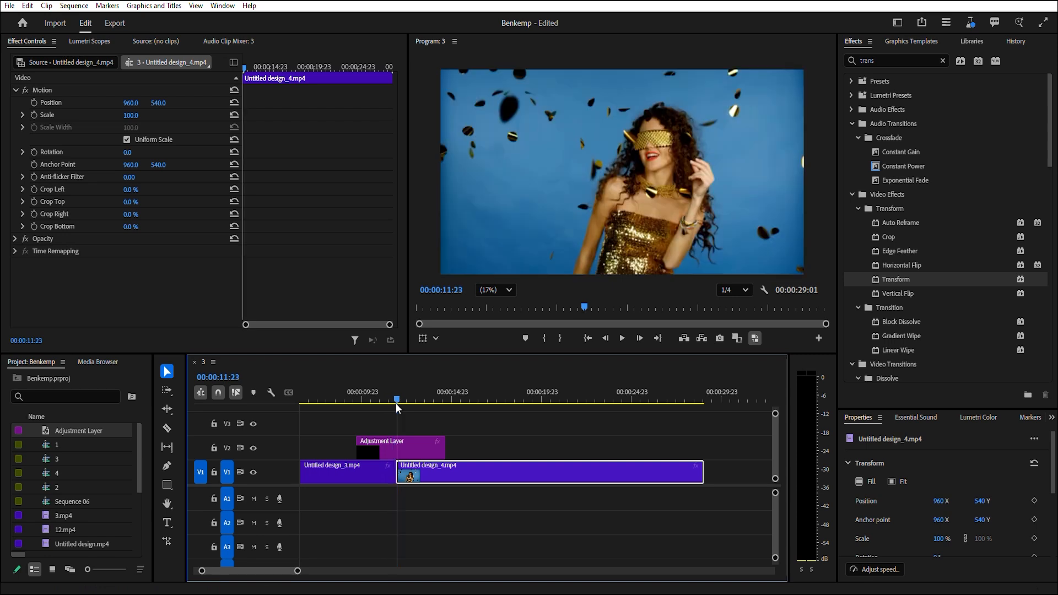
{"action": "left_click", "coordinate": [413, 441]}
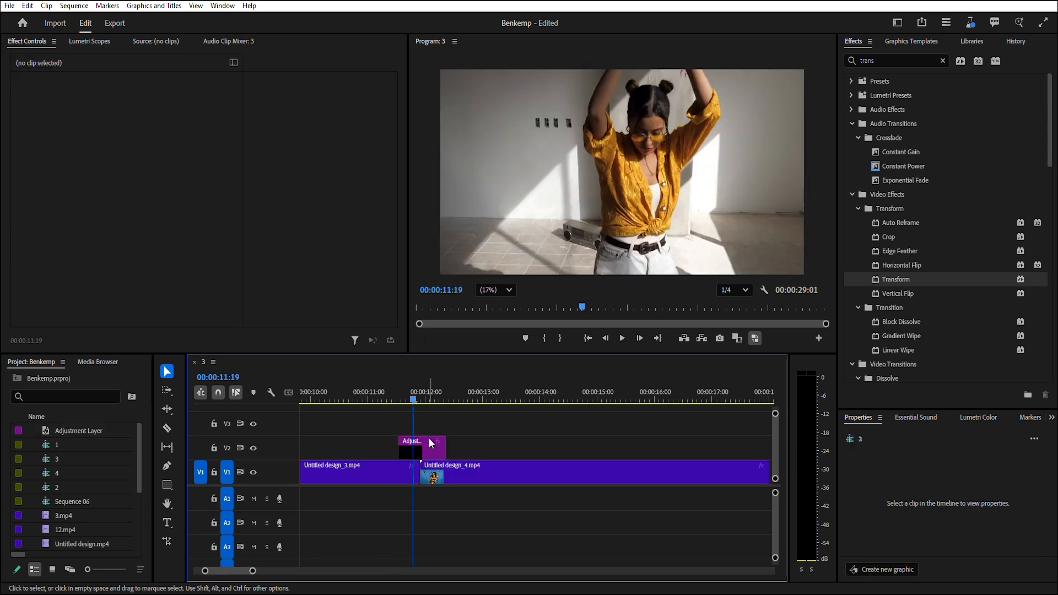
{"action": "left_click", "coordinate": [429, 439]}
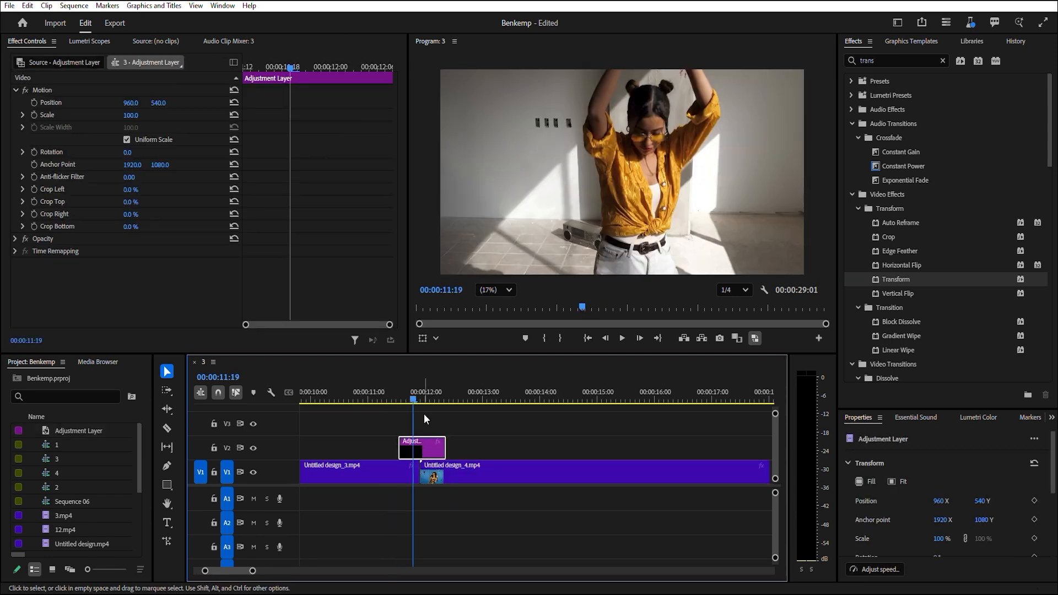
{"action": "left_click", "coordinate": [879, 59]}
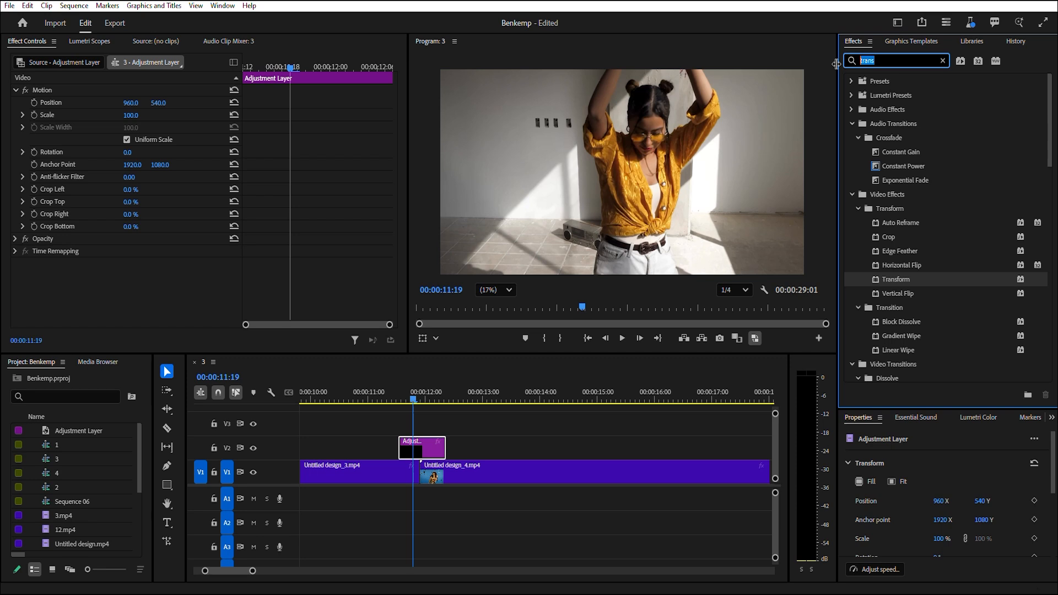
{"action": "type", "text": "vr digi"}
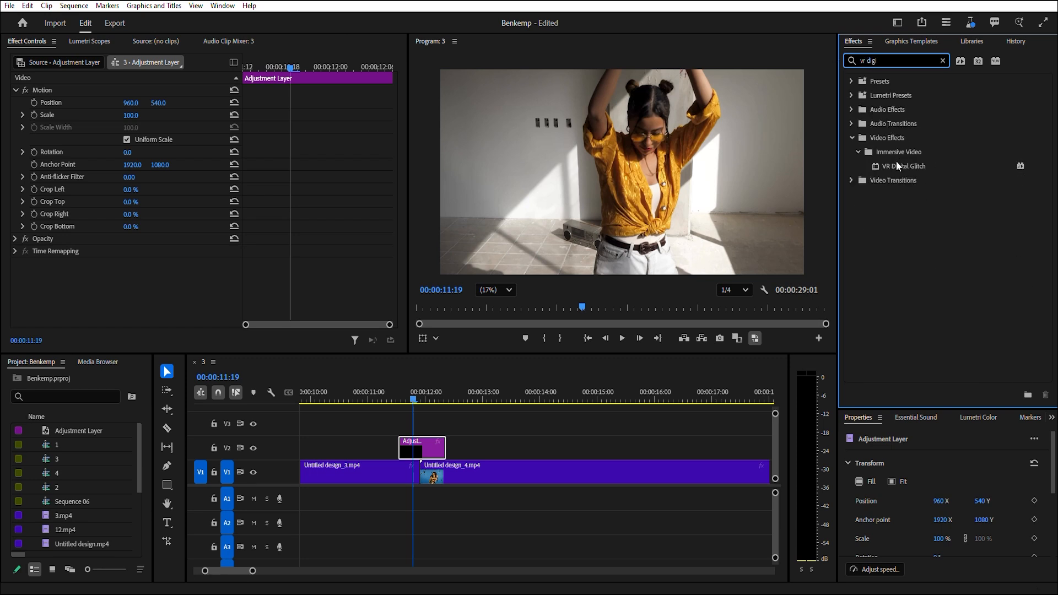
{"action": "left_click_drag", "start_coordinate": [897, 166], "coordinate": [416, 454]}
Expand Distortion and add start keyframes for Geometry Distortion X, Distortion Rate and Distortion Evolution.
{"action": "left_click_drag", "start_coordinate": [257, 258], "coordinate": [220, 245]}
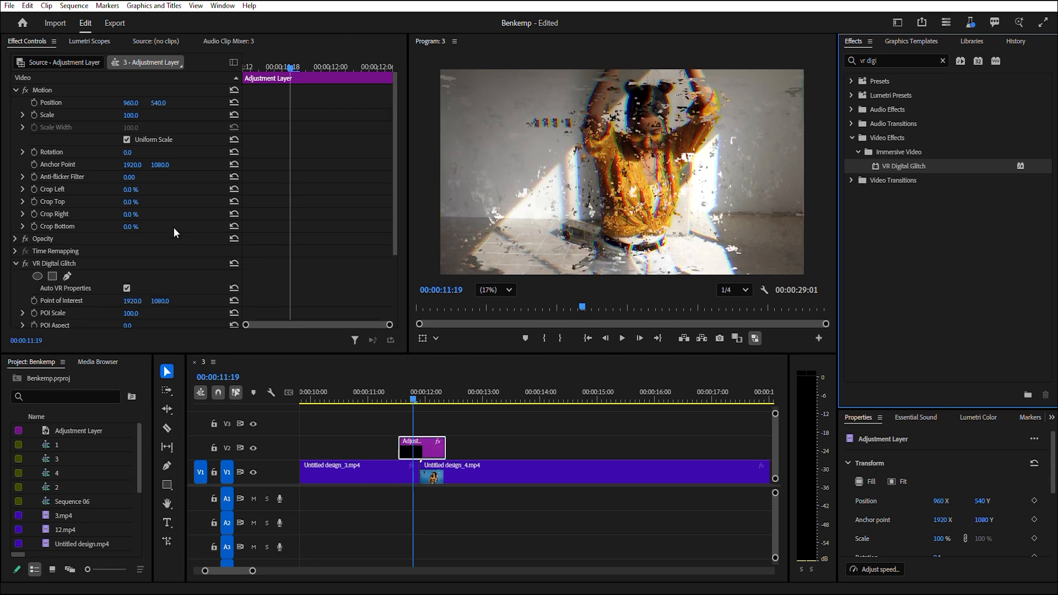
{"action": "scroll", "coordinate": [100, 291], "scroll_direction": "down", "scroll_amount": 3}
{"action": "left_click_drag", "start_coordinate": [405, 398], "coordinate": [399, 398]}
{"action": "scroll", "coordinate": [116, 296], "scroll_direction": "down", "scroll_amount": 1}
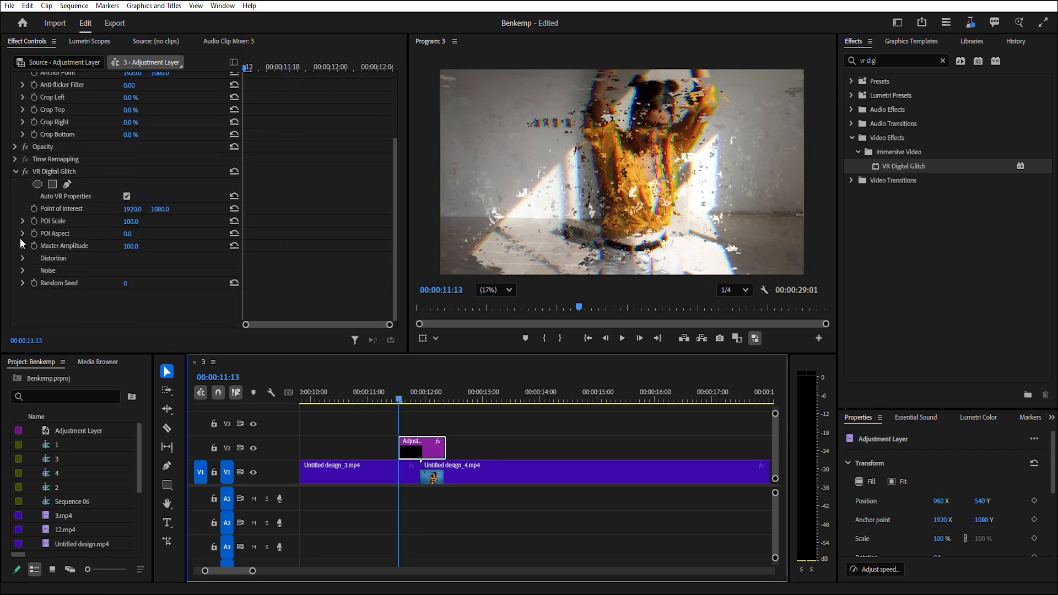
{"action": "left_click", "coordinate": [23, 258]}
{"action": "scroll", "coordinate": [82, 274], "scroll_direction": "down", "scroll_amount": 3}
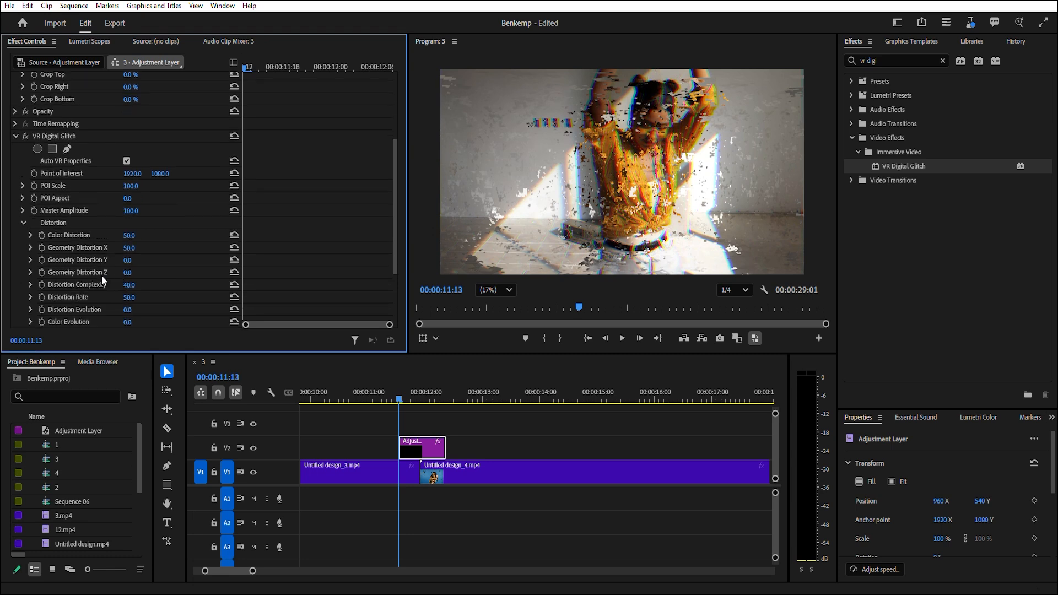
{"action": "left_click", "coordinate": [42, 248]}
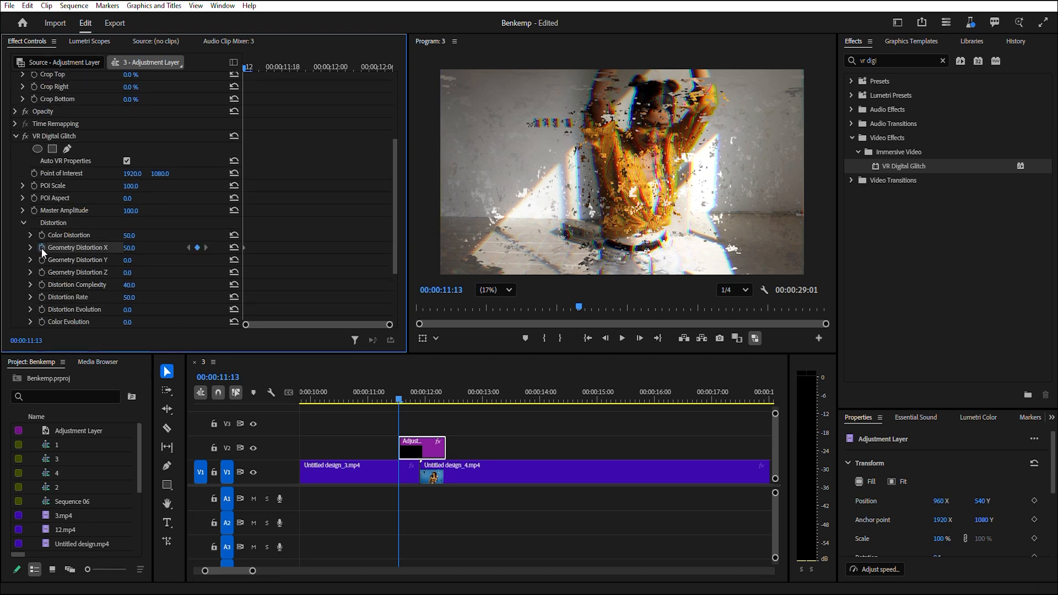
{"action": "left_click", "coordinate": [41, 297]}
{"action": "left_click", "coordinate": [41, 310]}
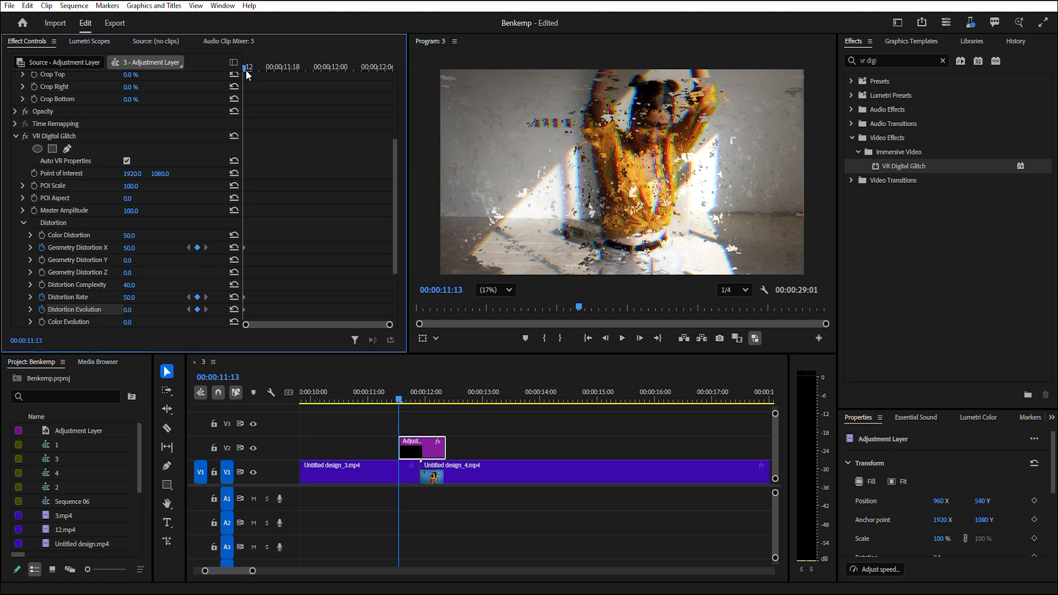
Midway through the layer, set Geometry Distortion X to 91 and Distortion Rate to 76.
{"action": "left_click_drag", "start_coordinate": [249, 68], "coordinate": [300, 87]}
{"action": "left_click_drag", "start_coordinate": [302, 82], "coordinate": [310, 82]}
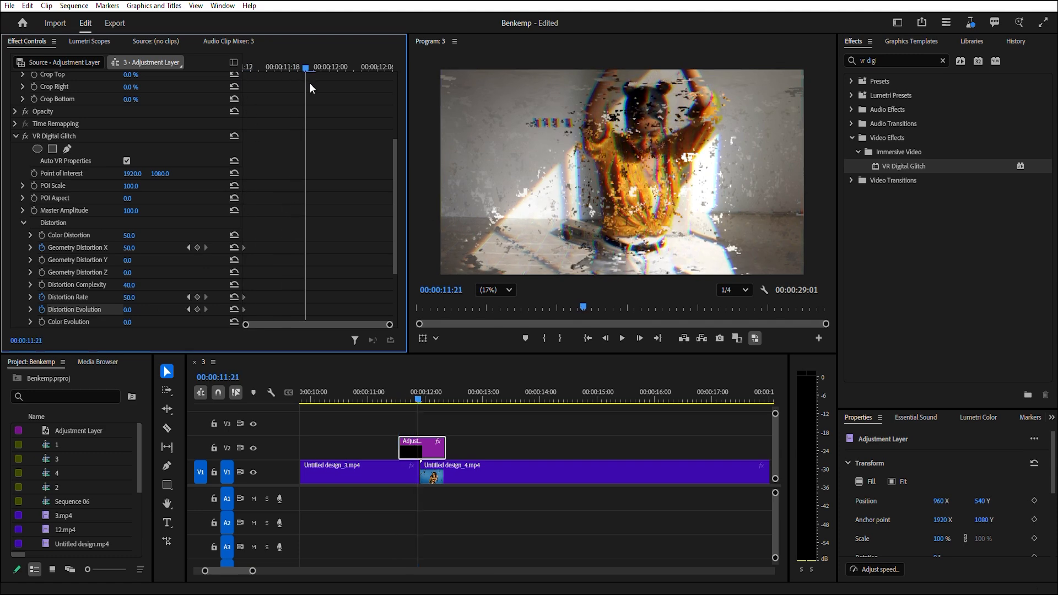
{"action": "scroll", "coordinate": [309, 242], "scroll_direction": "down", "scroll_amount": 2}
{"action": "left_click_drag", "start_coordinate": [127, 202], "coordinate": [146, 254]}
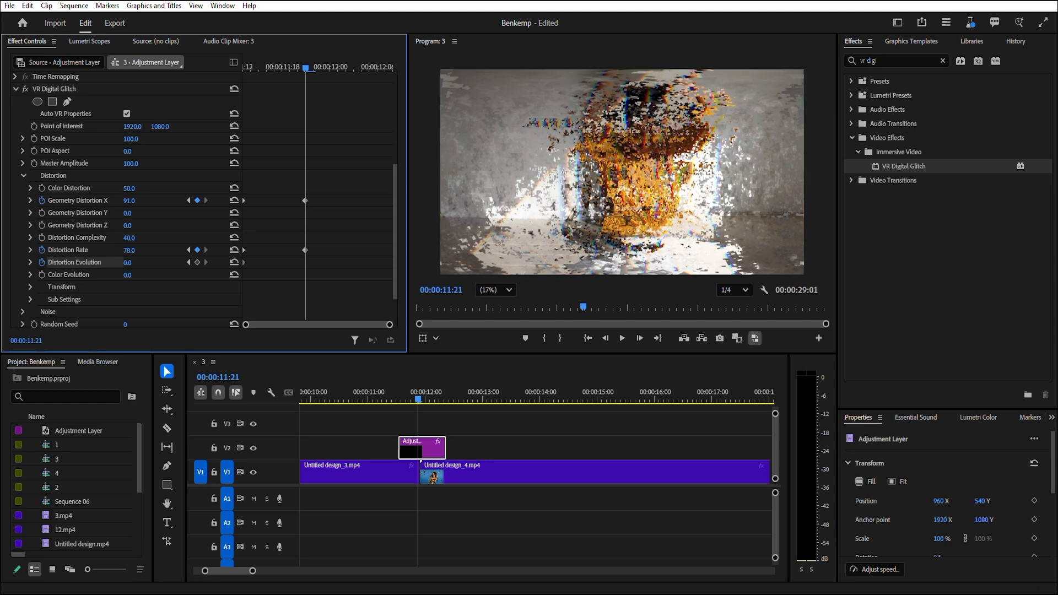
At the layer's end, set Geometry Distortion X and Distortion Rate to 50 and Distortion Evolution to 27.
{"action": "left_click_drag", "start_coordinate": [307, 71], "coordinate": [380, 99]}
{"action": "scroll", "coordinate": [224, 275], "scroll_direction": "down", "scroll_amount": 2}
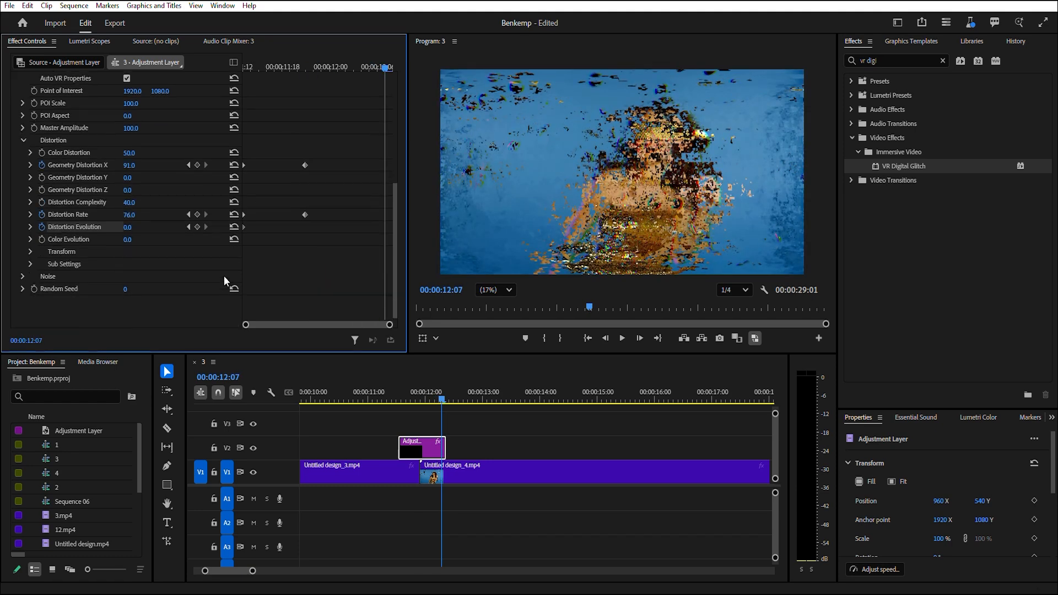
{"action": "left_click", "coordinate": [235, 165]}
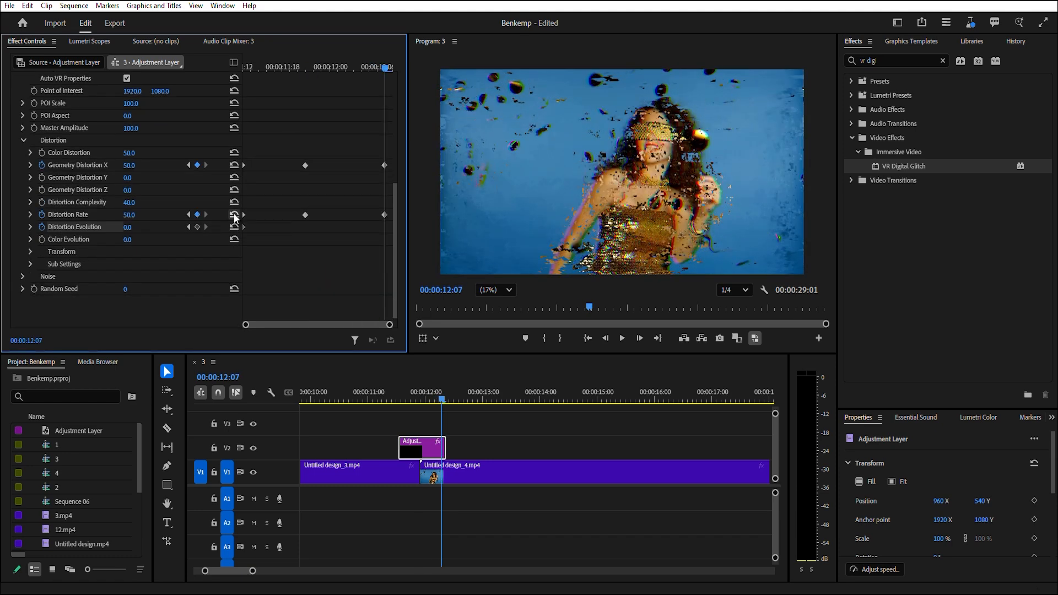
{"action": "left_click_drag", "start_coordinate": [142, 229], "coordinate": [165, 230]}
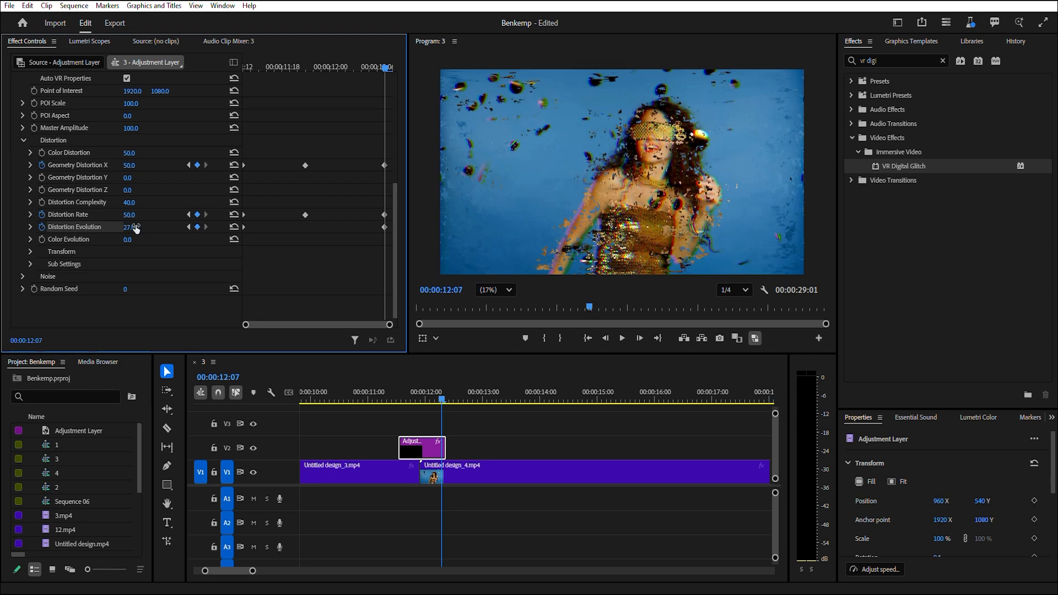
Play the glitch transition back in full screen from about 00:00:11:03.
{"action": "left_click", "coordinate": [373, 393]}
{"action": "left_click", "coordinate": [1041, 24]}
{"action": "key", "text": "space"}
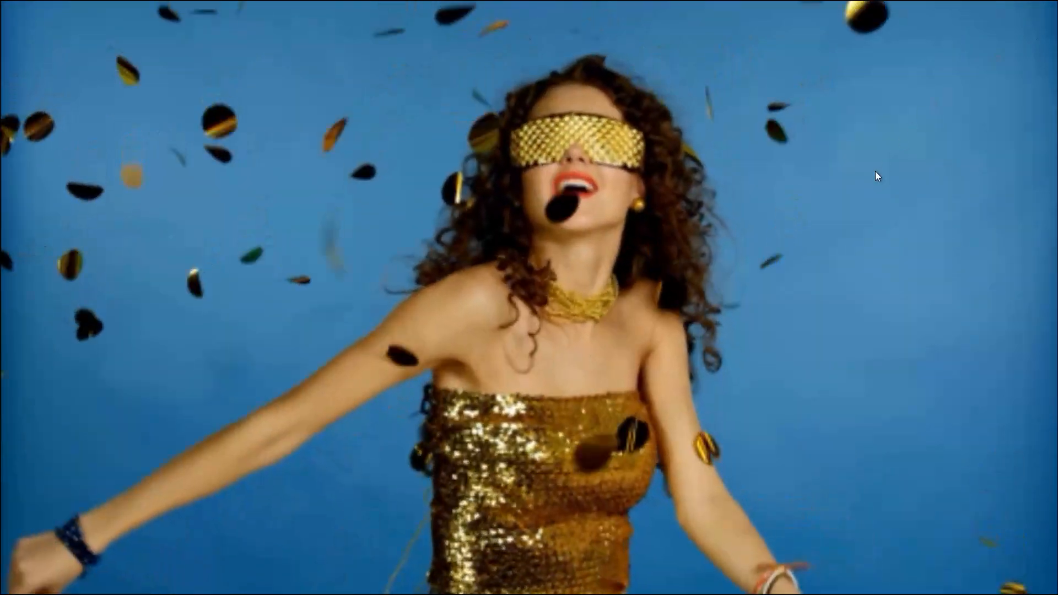
{"action": "key", "text": "Escape"}
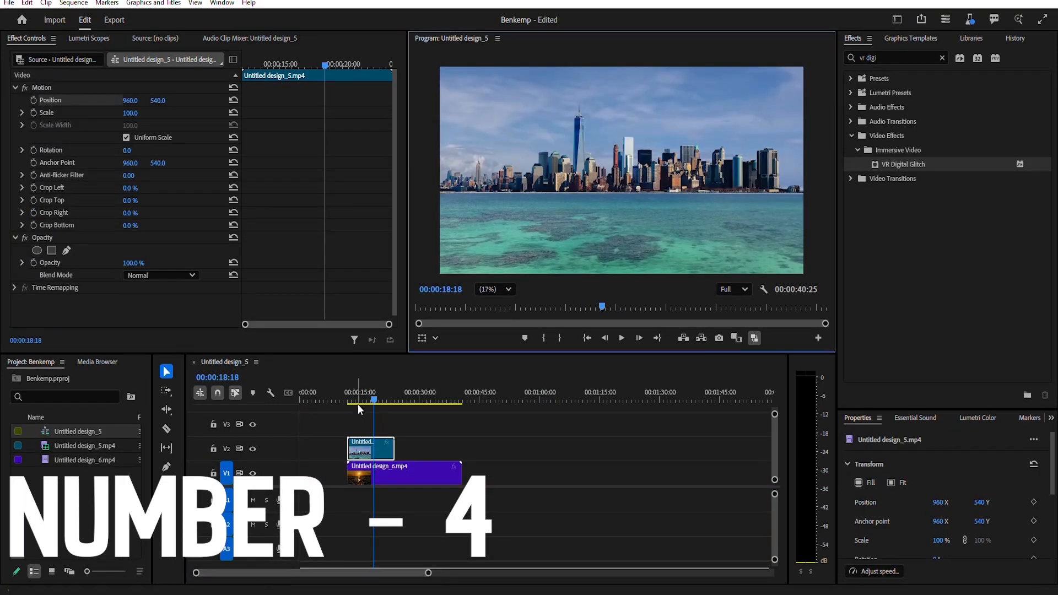
In the skyline sequence, draw a pen mask on the V2 city clip covering the sky above the horizon.
{"action": "left_click_drag", "start_coordinate": [374, 399], "coordinate": [377, 427]}
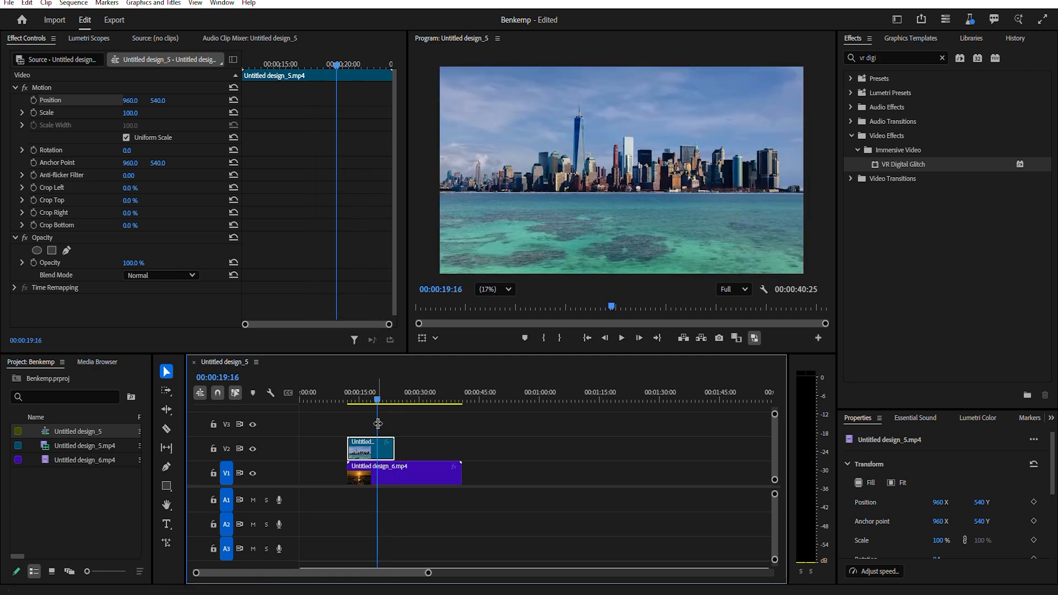
{"action": "scroll", "coordinate": [372, 465], "scroll_direction": "up", "scroll_amount": 5}
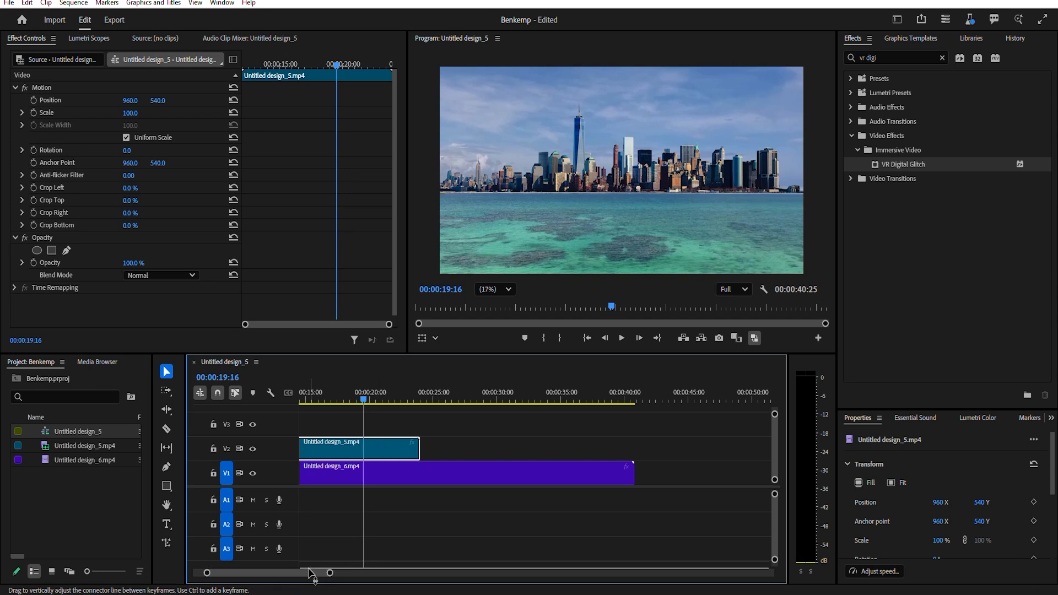
{"action": "mouse_move", "coordinate": [331, 573]}
{"action": "left_mouse_down"}
{"action": "mouse_move", "coordinate": [355, 574]}
{"action": "mouse_move", "coordinate": [337, 574]}
{"action": "left_mouse_up"}
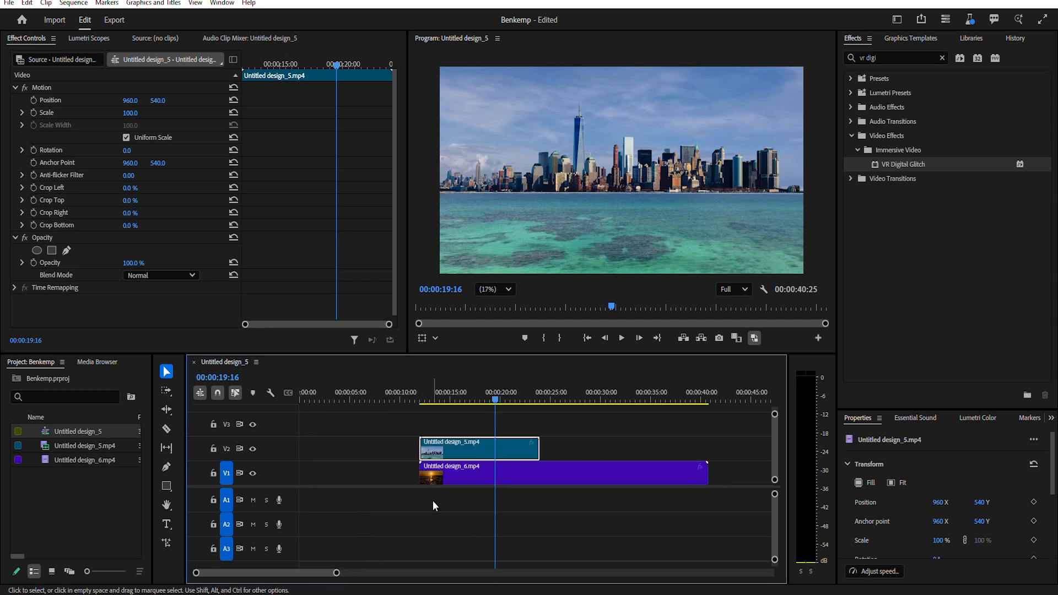
{"action": "left_click", "coordinate": [66, 250]}
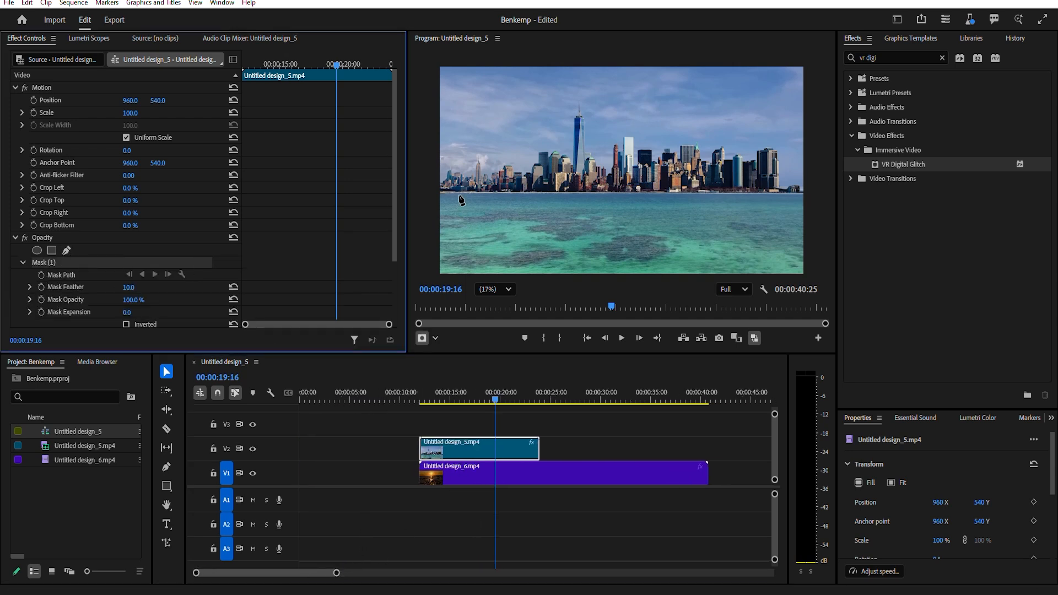
{"action": "left_click", "coordinate": [429, 193]}
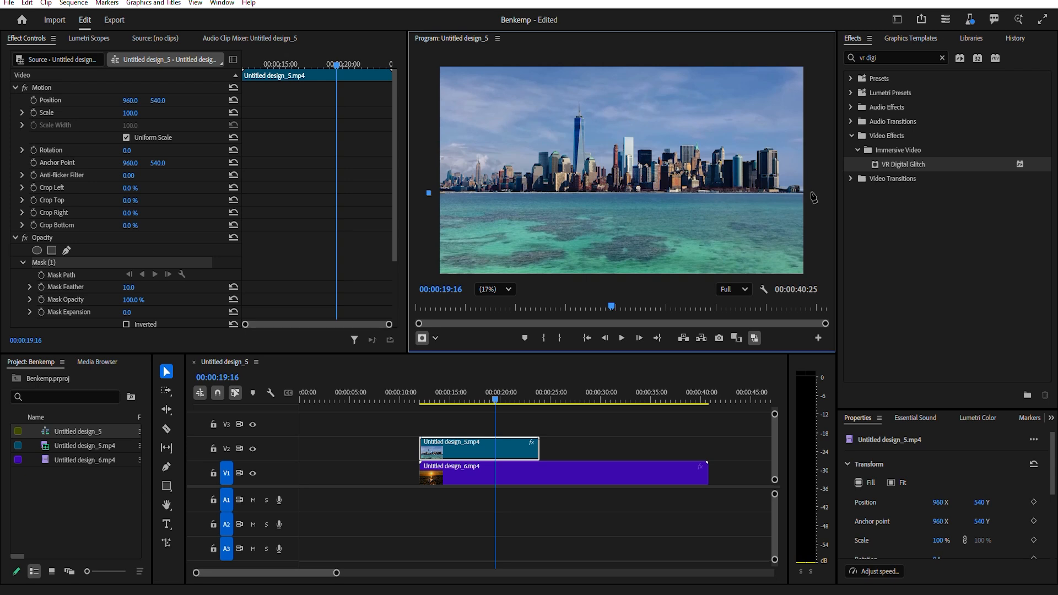
{"action": "left_click_drag", "start_coordinate": [813, 192], "coordinate": [814, 196]}
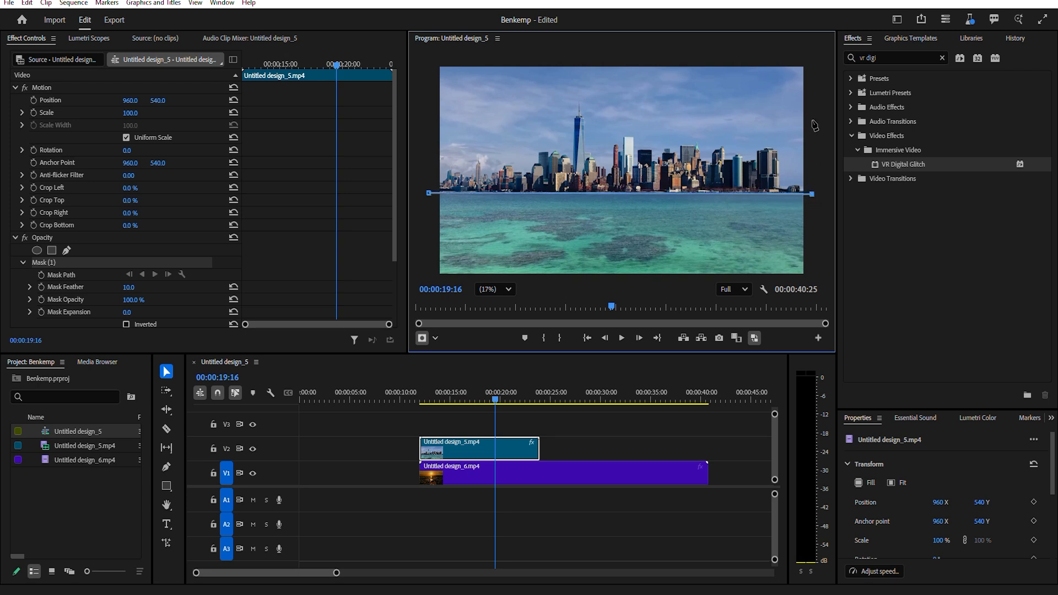
{"action": "left_click", "coordinate": [430, 61]}
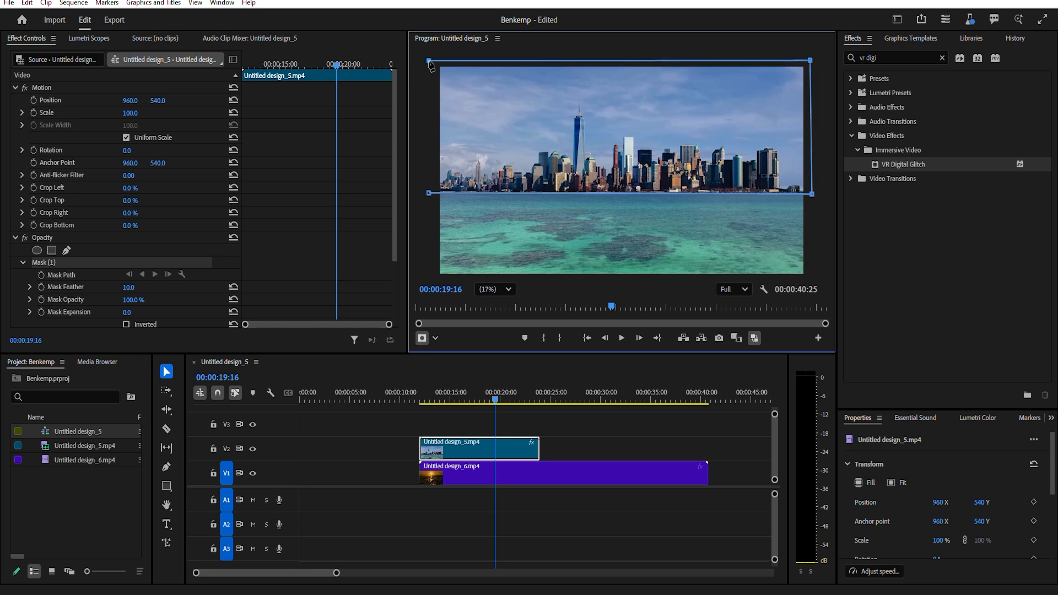
{"action": "left_click", "coordinate": [429, 193]}
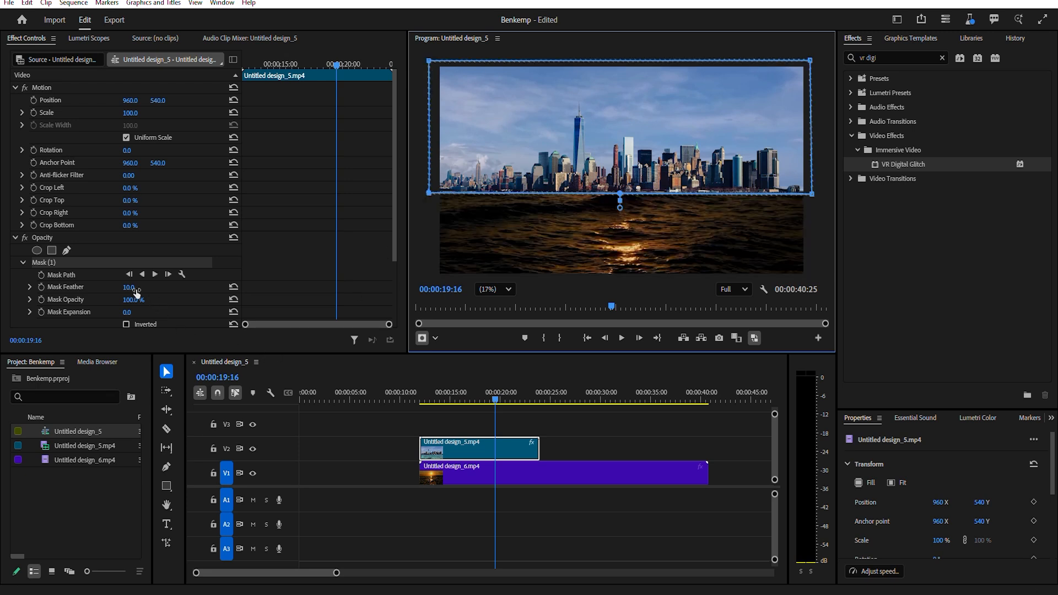
Set the mask feather to 0 and duplicate the clip onto V3 with its mask inverted.
{"action": "left_click_drag", "start_coordinate": [136, 291], "coordinate": [126, 290]}
{"action": "left_click_drag", "start_coordinate": [461, 456], "coordinate": [462, 434]}
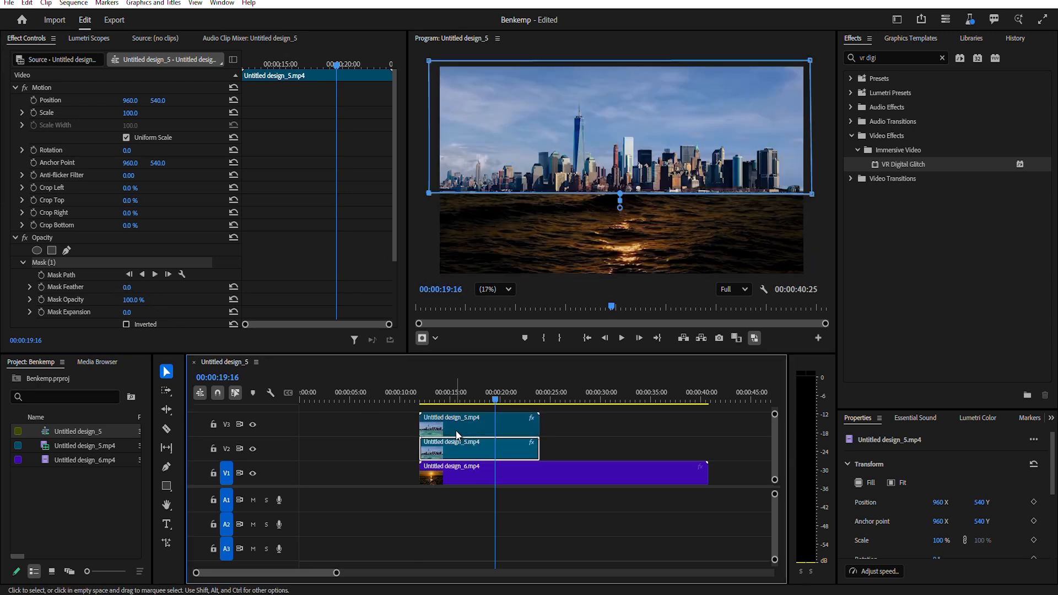
{"action": "left_click", "coordinate": [126, 325]}
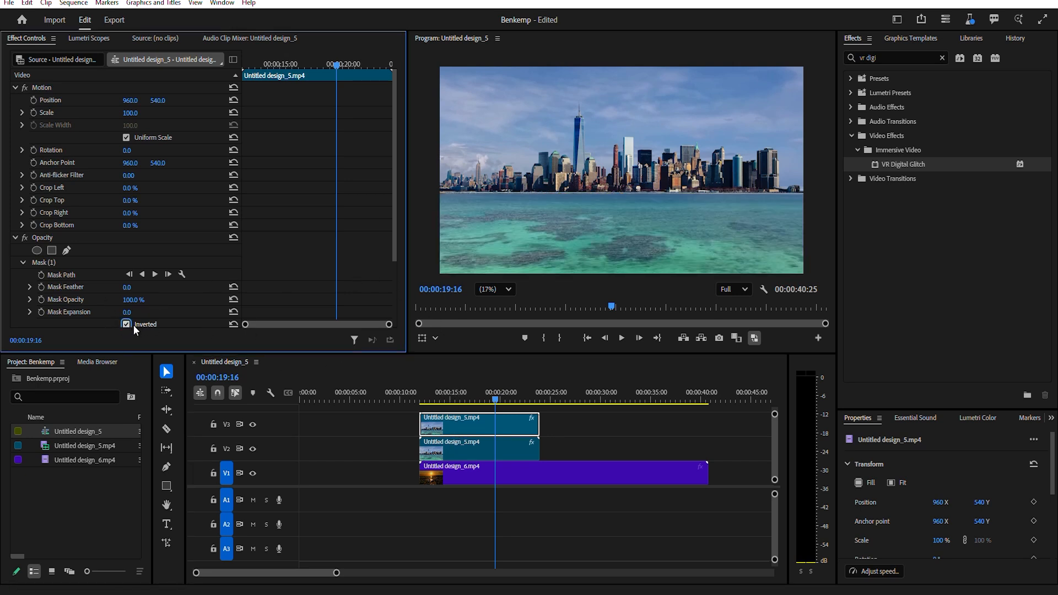
On the V3 copy, keyframe Position at 00:00:17:29 and set Position Y to 972 at 00:00:18:29.
{"action": "scroll", "coordinate": [173, 309], "scroll_direction": "down", "scroll_amount": 2}
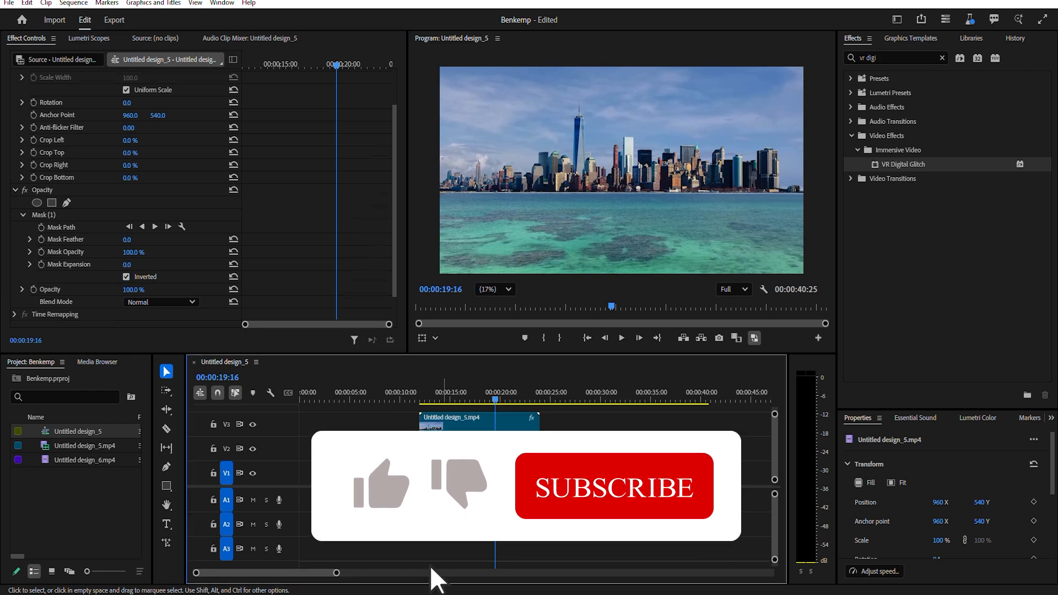
{"action": "left_click", "coordinate": [481, 421]}
{"action": "left_click", "coordinate": [490, 400]}
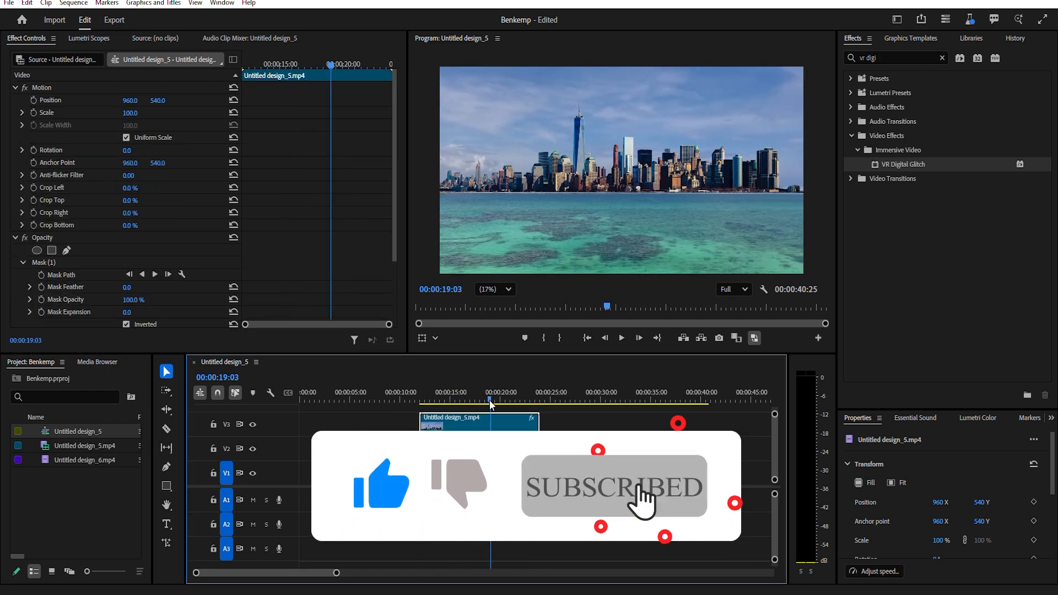
{"action": "left_click_drag", "start_coordinate": [490, 401], "coordinate": [479, 401]}
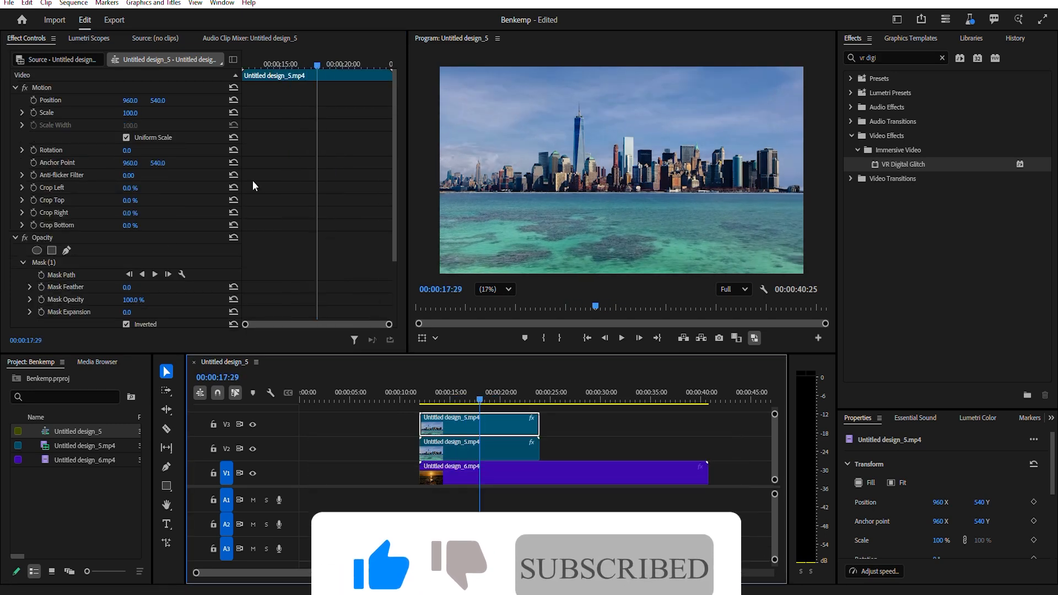
{"action": "left_click", "coordinate": [33, 100]}
{"action": "left_click", "coordinate": [333, 64]}
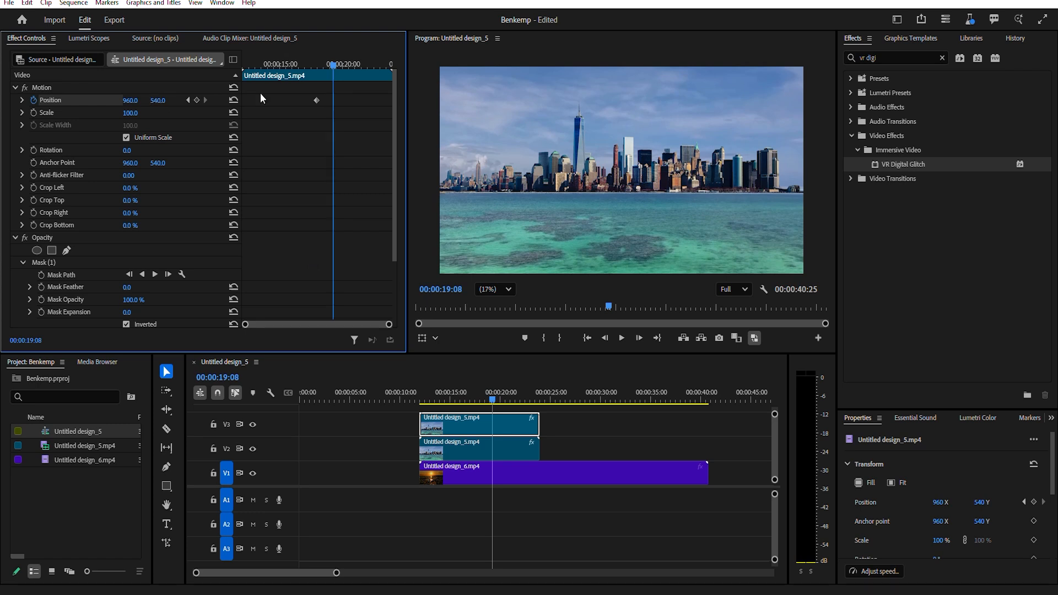
{"action": "left_click", "coordinate": [329, 63]}
{"action": "left_click_drag", "start_coordinate": [159, 100], "coordinate": [193, 100]}
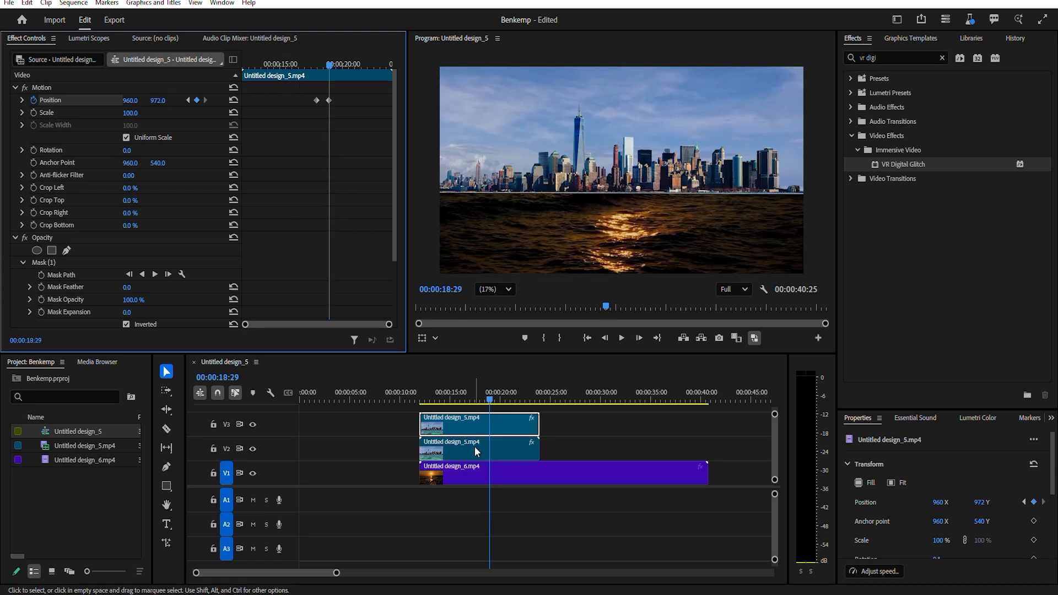
Keyframe the V2 clip's Position so the sky half slides up out of frame by 00:00:18:29, and scrub the transition.
{"action": "left_click", "coordinate": [479, 400]}
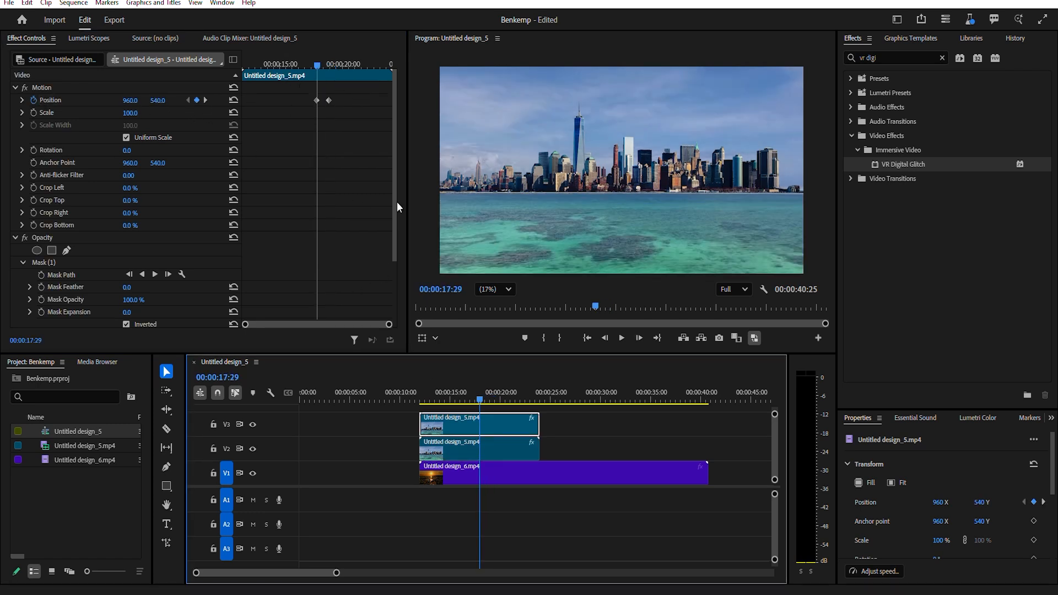
{"action": "left_click", "coordinate": [205, 100]}
{"action": "left_click", "coordinate": [478, 450]}
{"action": "left_click_drag", "start_coordinate": [157, 101], "coordinate": [83, 101]}
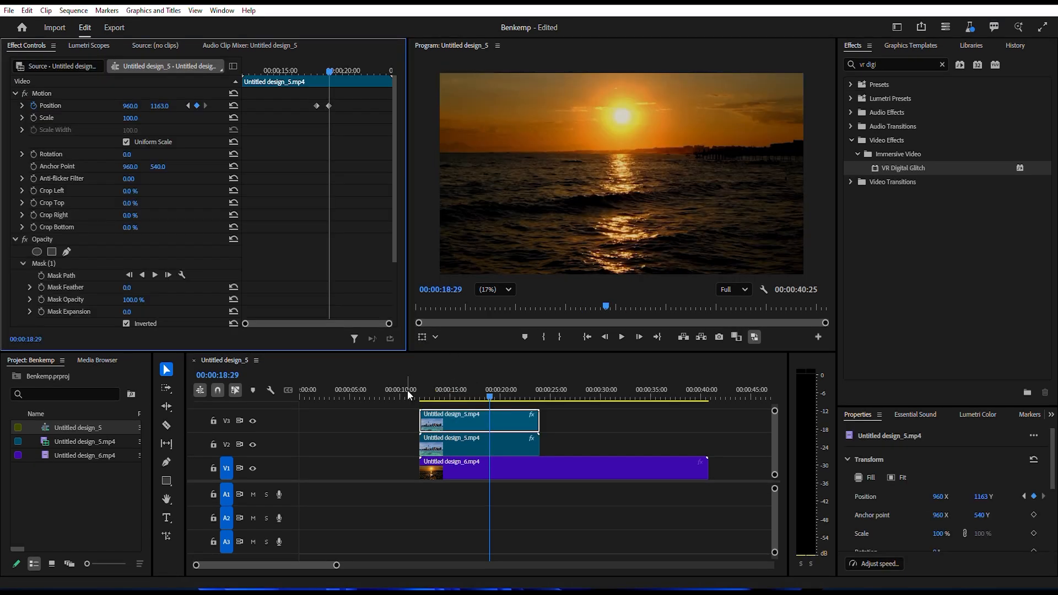
{"action": "left_click", "coordinate": [407, 393]}
{"action": "left_click", "coordinate": [473, 393]}
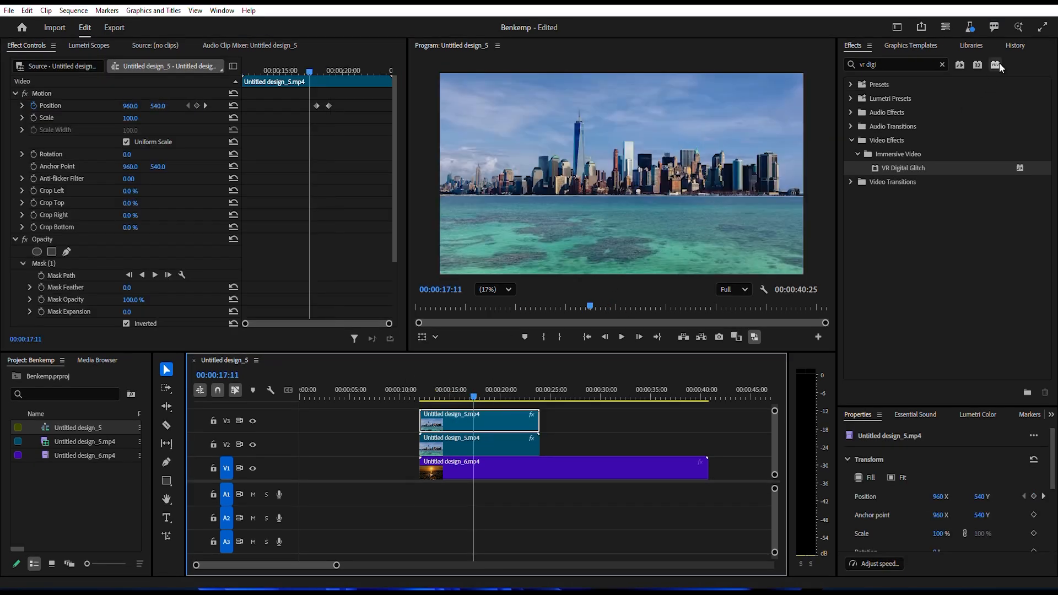